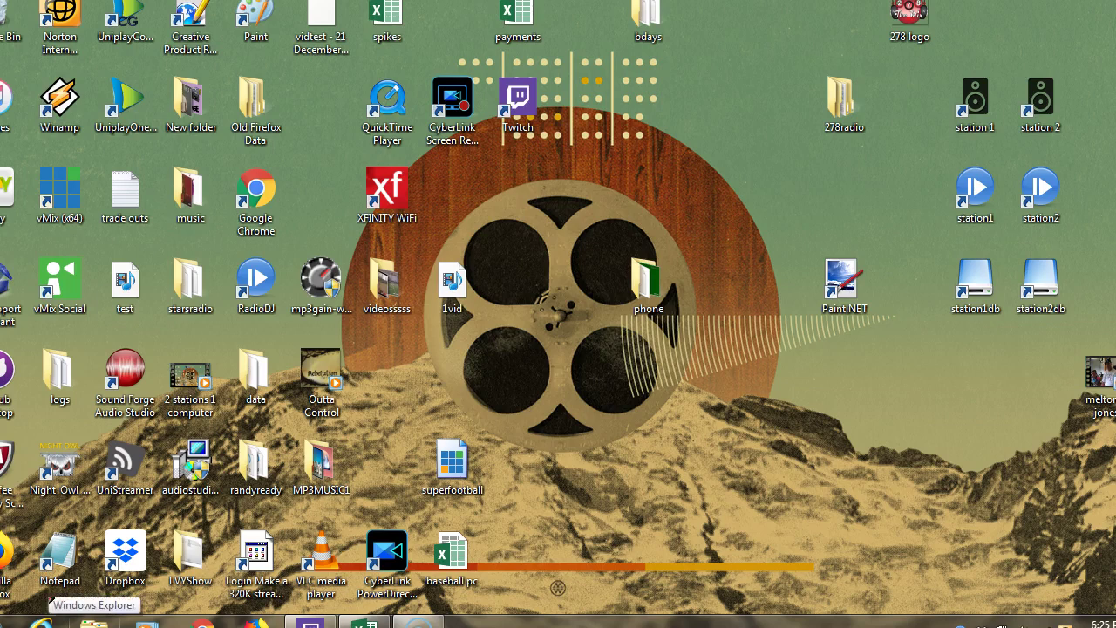
Open Downloads in Explorer and check SetupRadioDJ2's properties (6.41 MB, RadioDJ Automation Software)
click(94, 622)
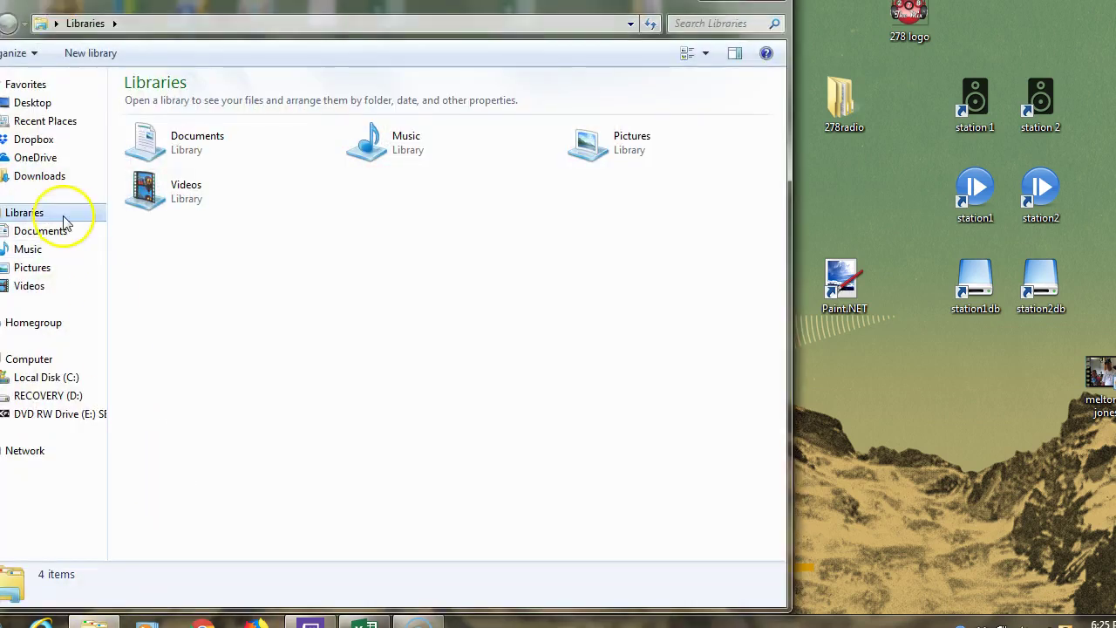
click(44, 178)
drag(779, 181, 782, 410)
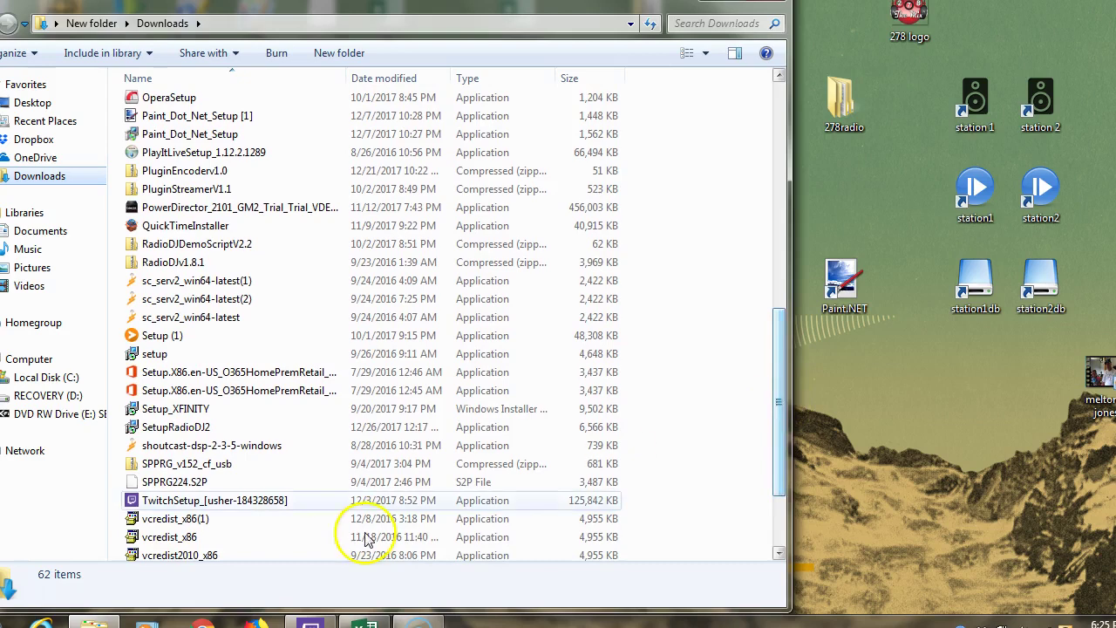
right_click(193, 432)
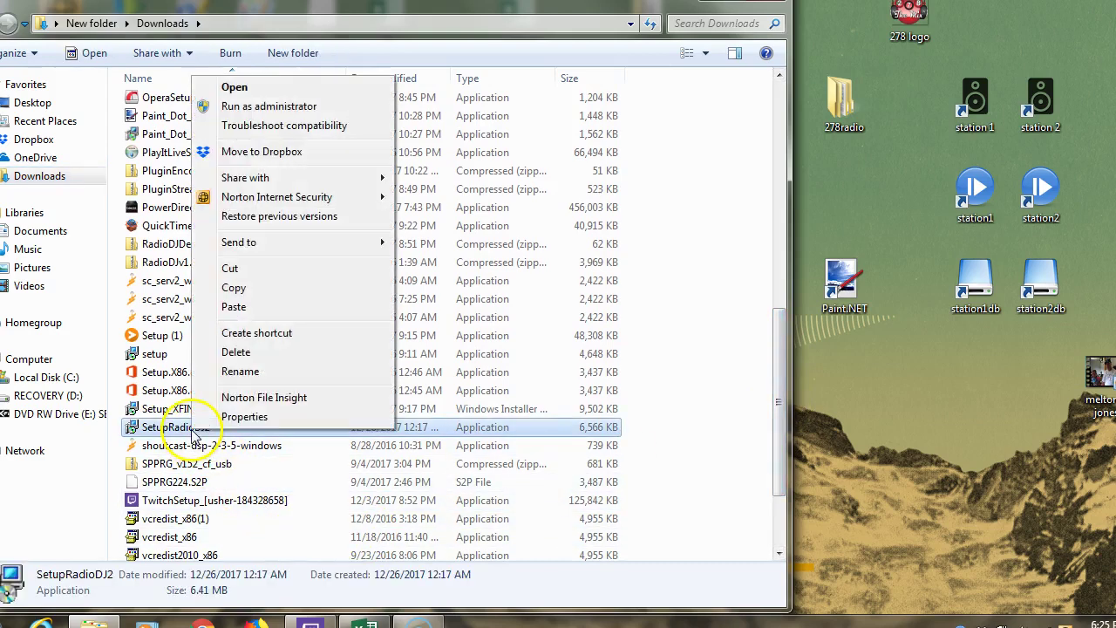
click(245, 417)
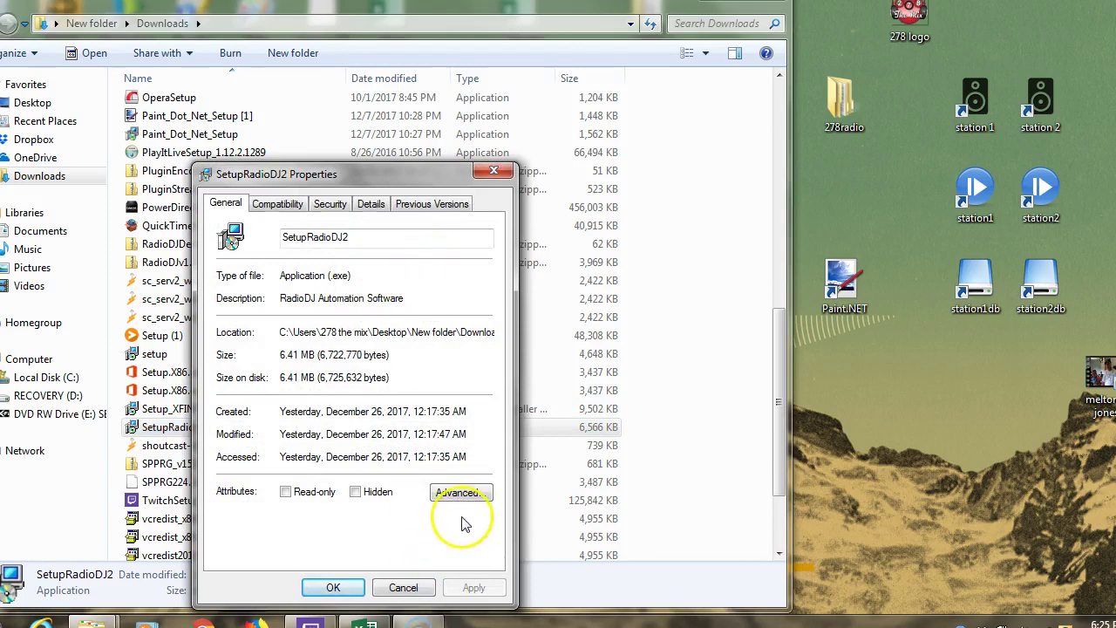
click(494, 171)
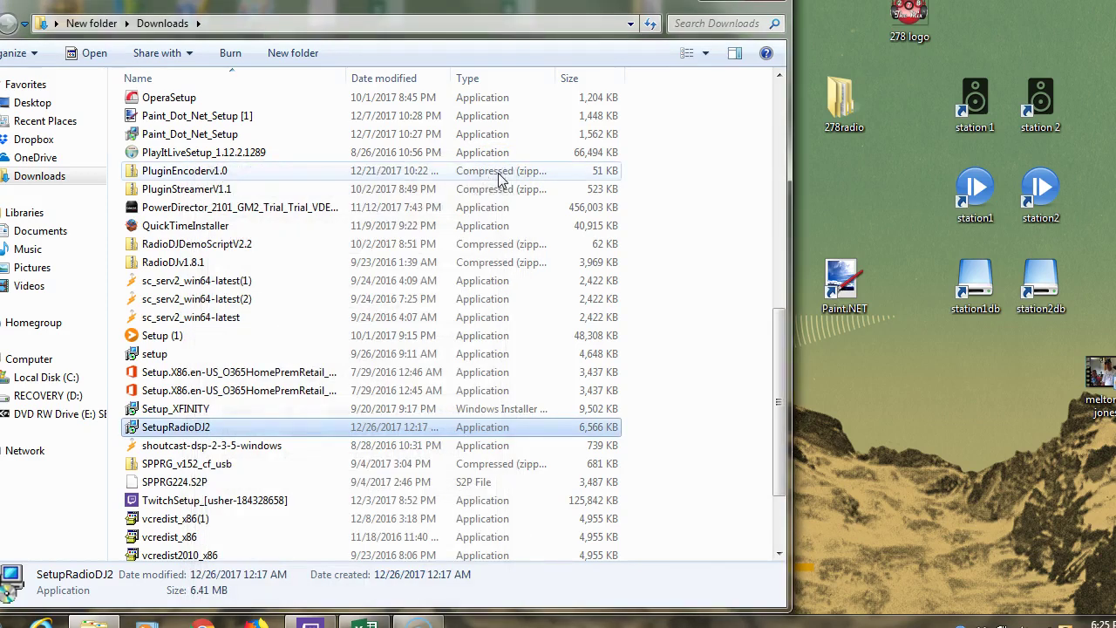
Run SetupRadioDJ2 as administrator, accept the licence agreement, and install RadioDJ
right_click(171, 429)
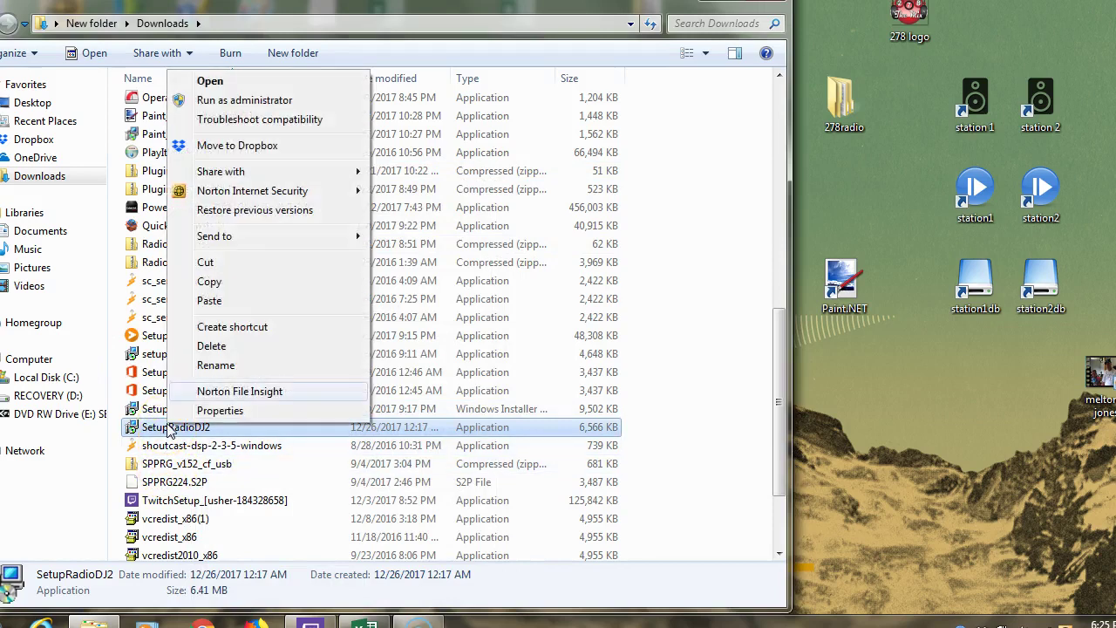
click(214, 102)
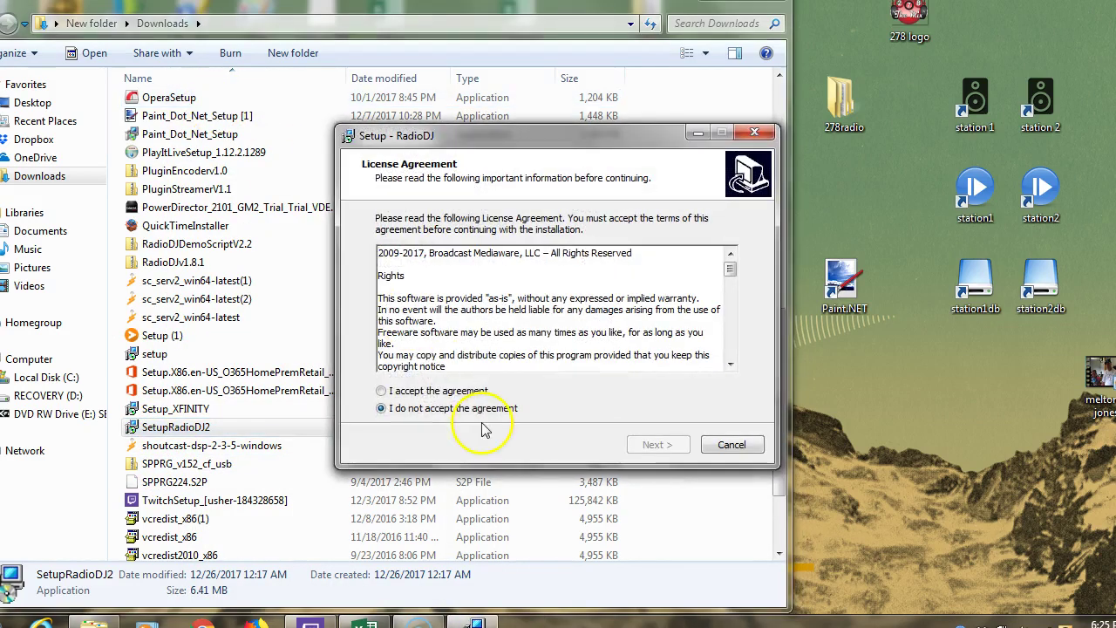
click(384, 392)
click(657, 447)
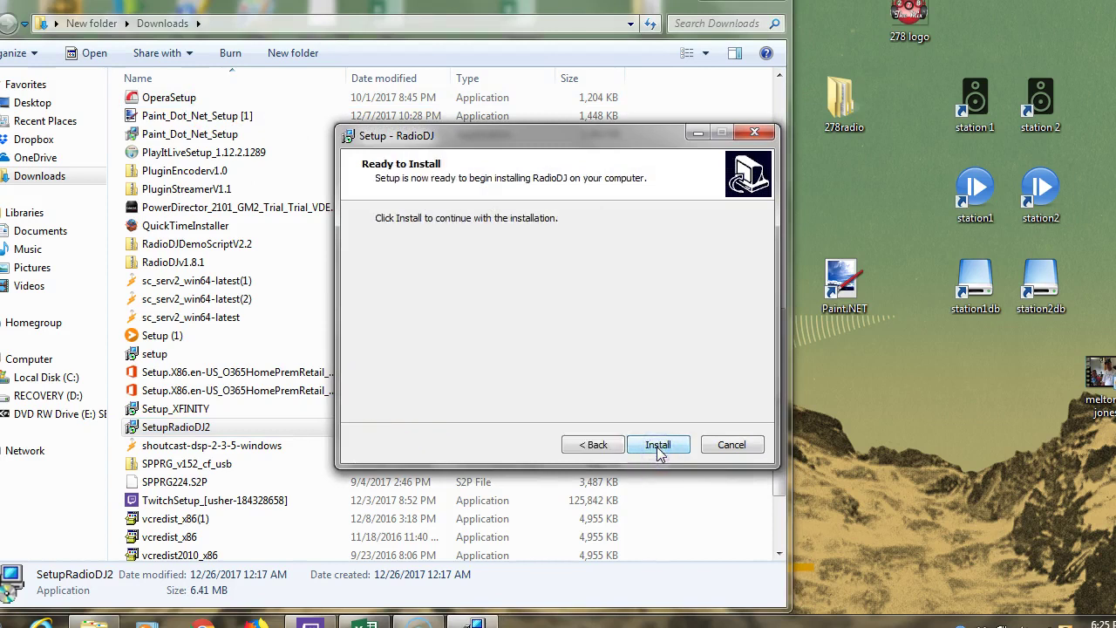
click(657, 447)
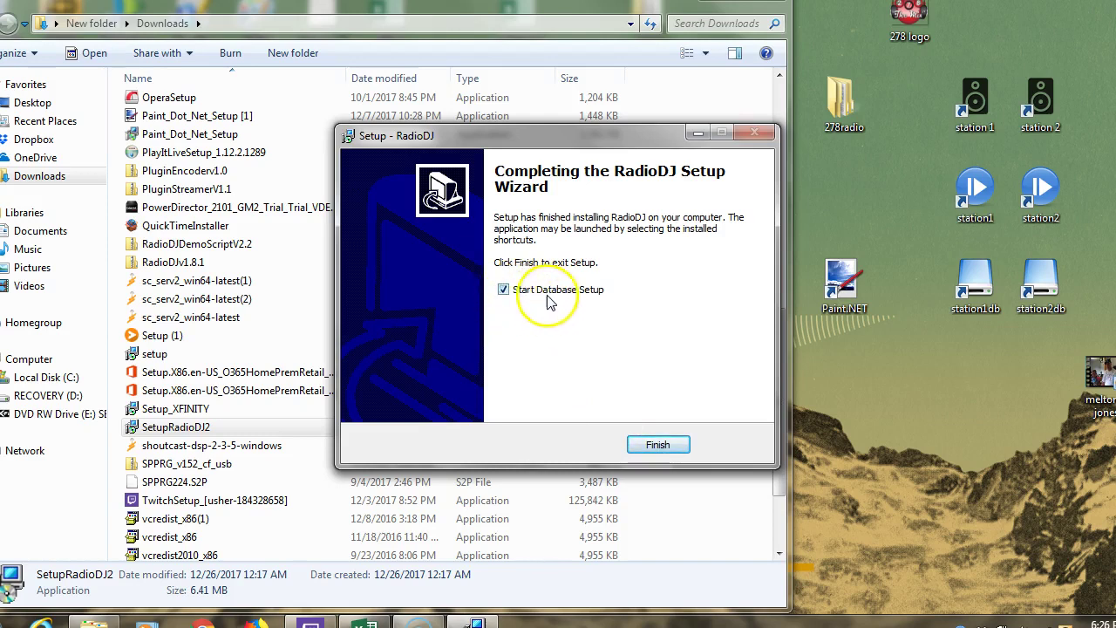
Finish setup to launch the Database Setup Utility, re-enter the MySQL password, and validate the connection
click(659, 446)
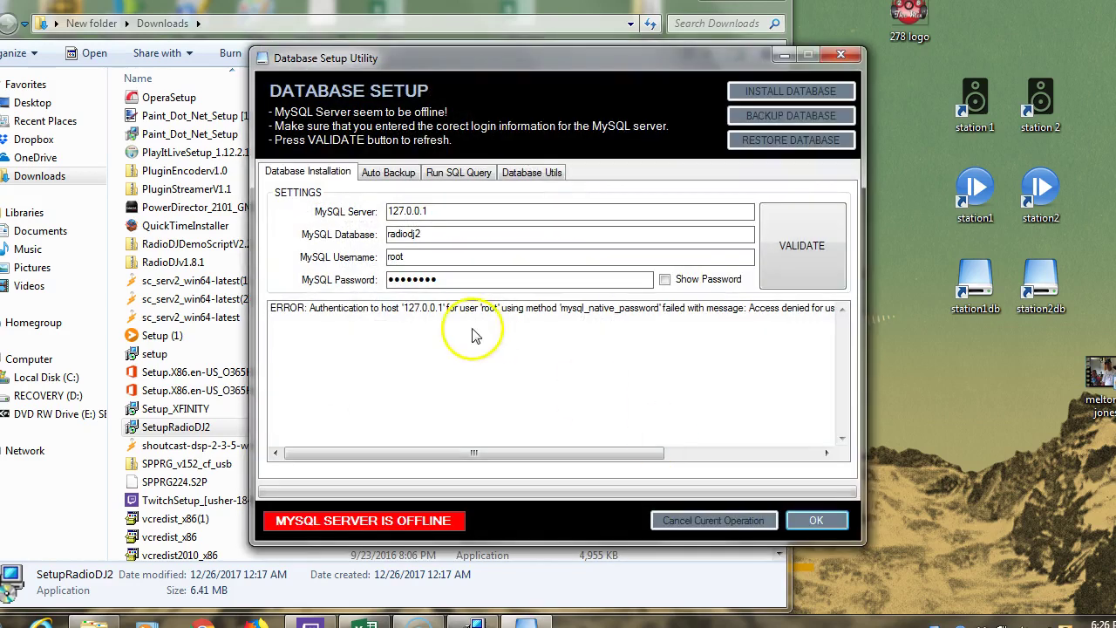
drag(475, 279, 324, 278)
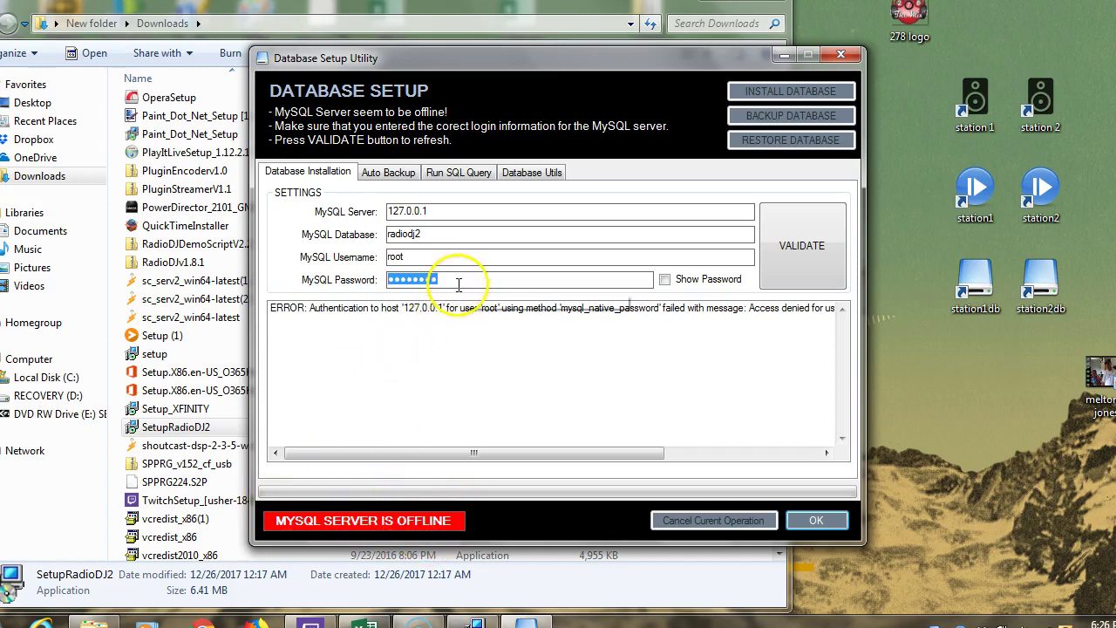
text(r)
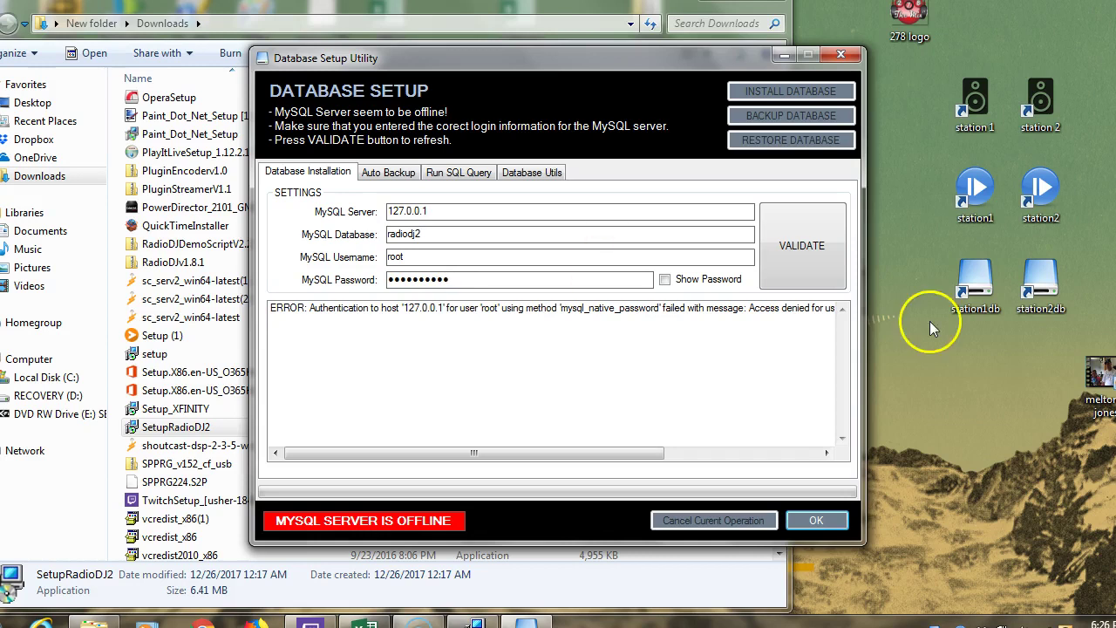
click(776, 254)
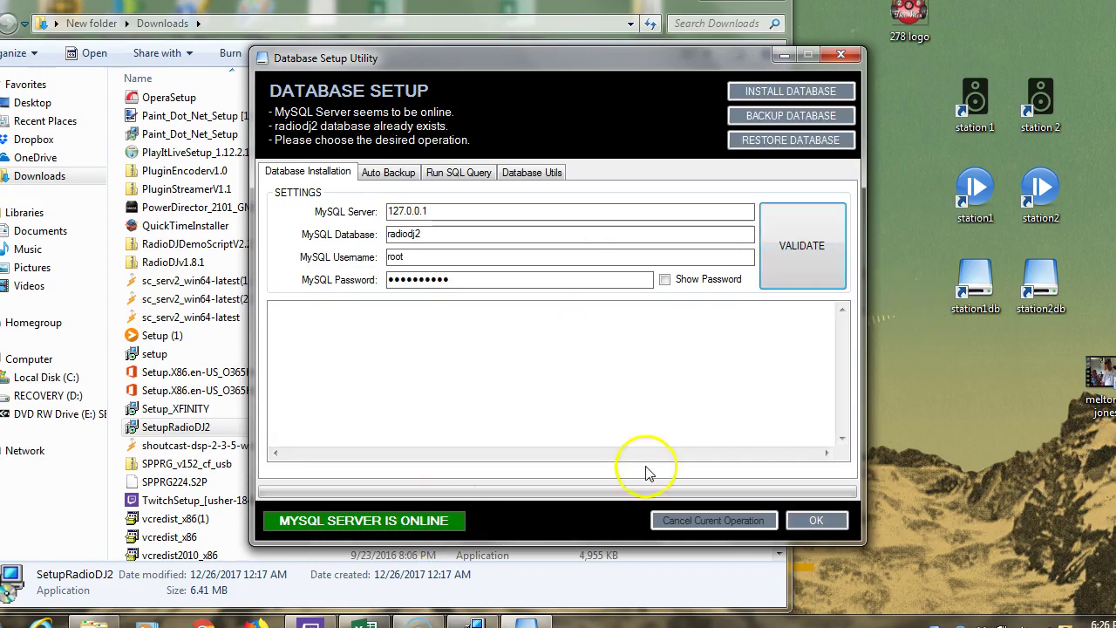
Choose C:\RadioDJv2\Setup\Backup as the Auto Backup folder in Browse For Folder
click(390, 173)
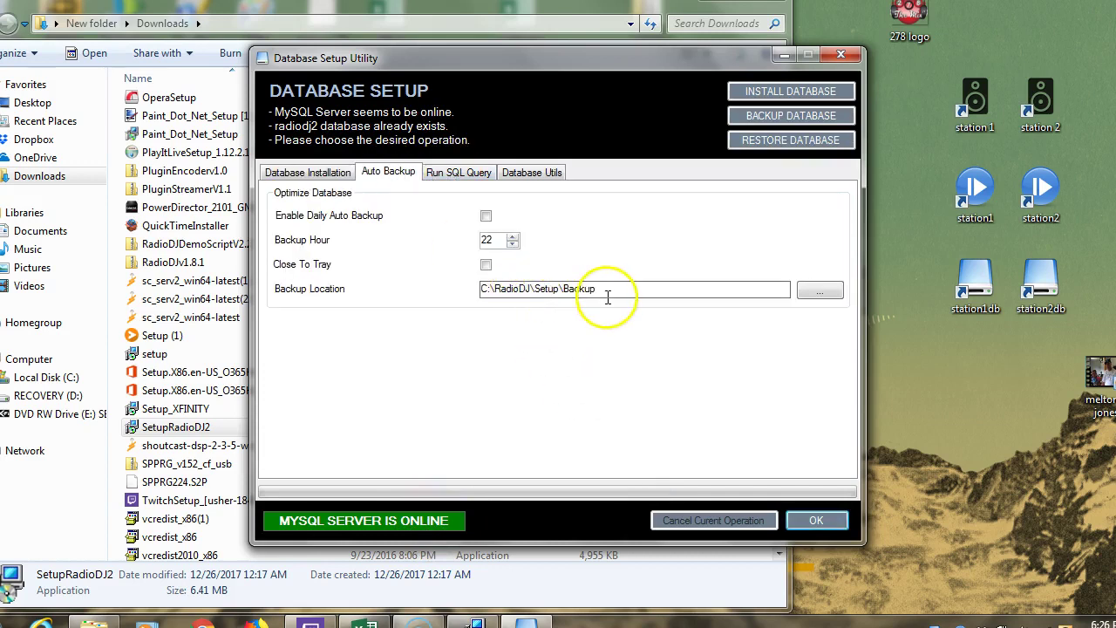
click(817, 293)
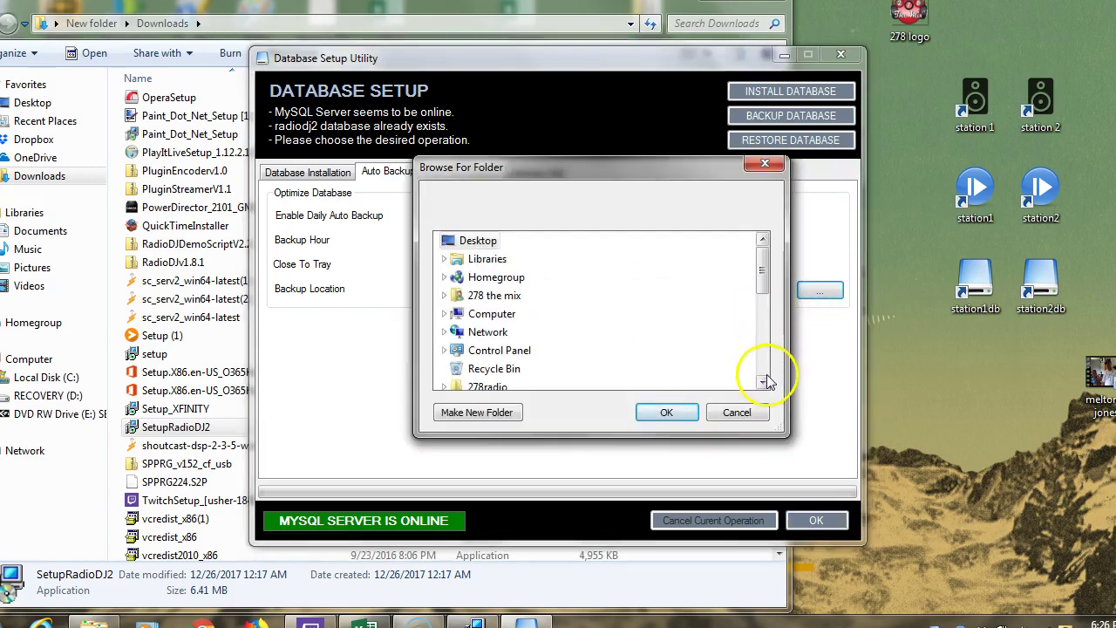
click(444, 314)
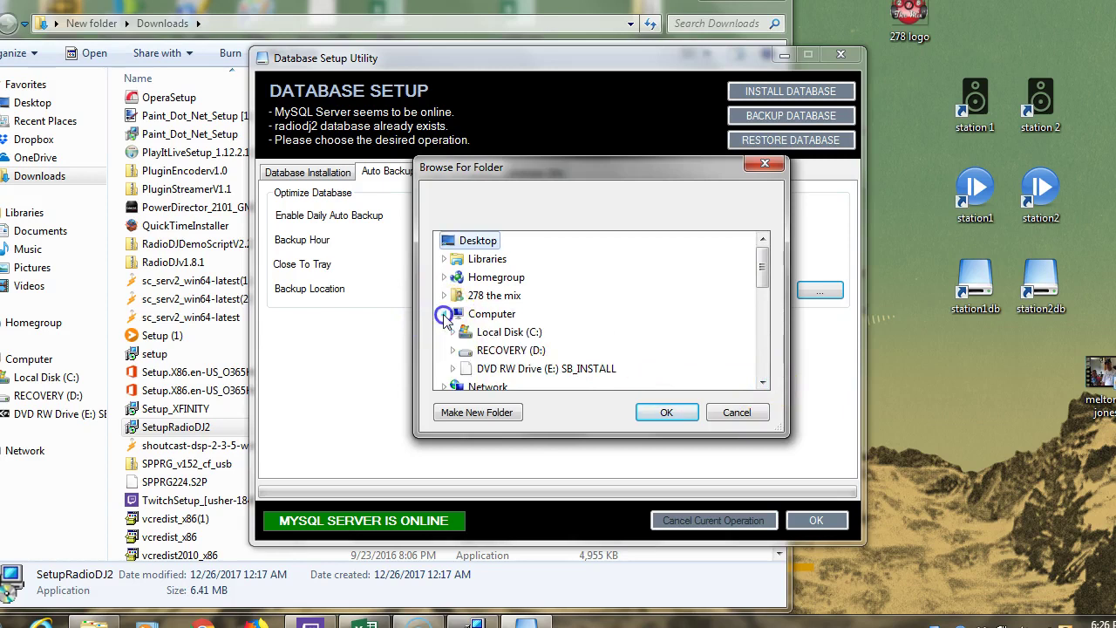
double_click(512, 333)
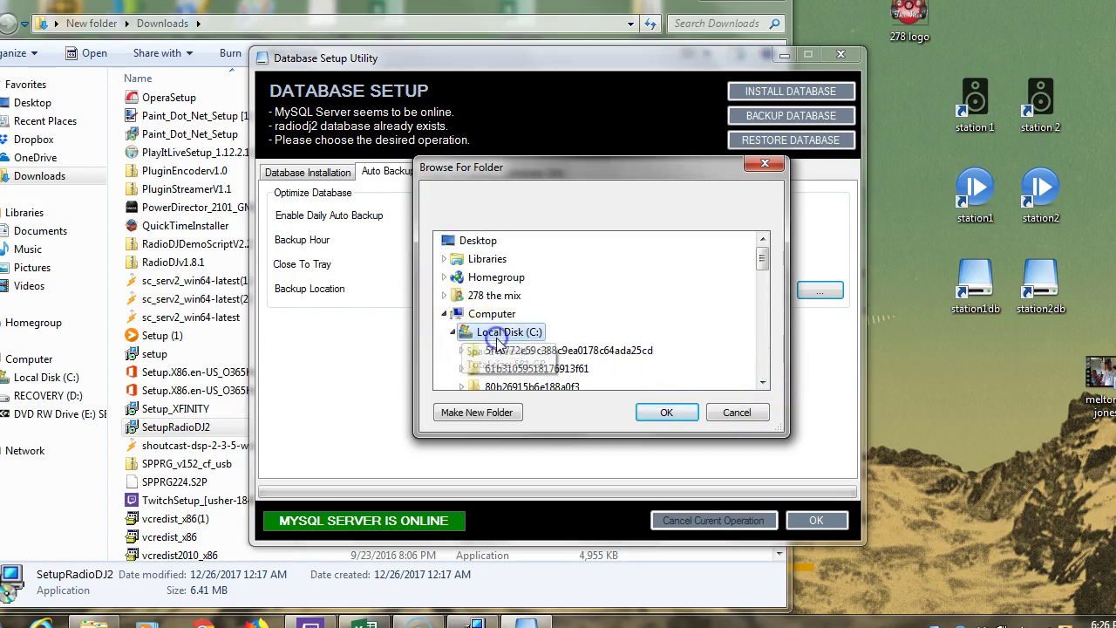
click(763, 384)
click(762, 384)
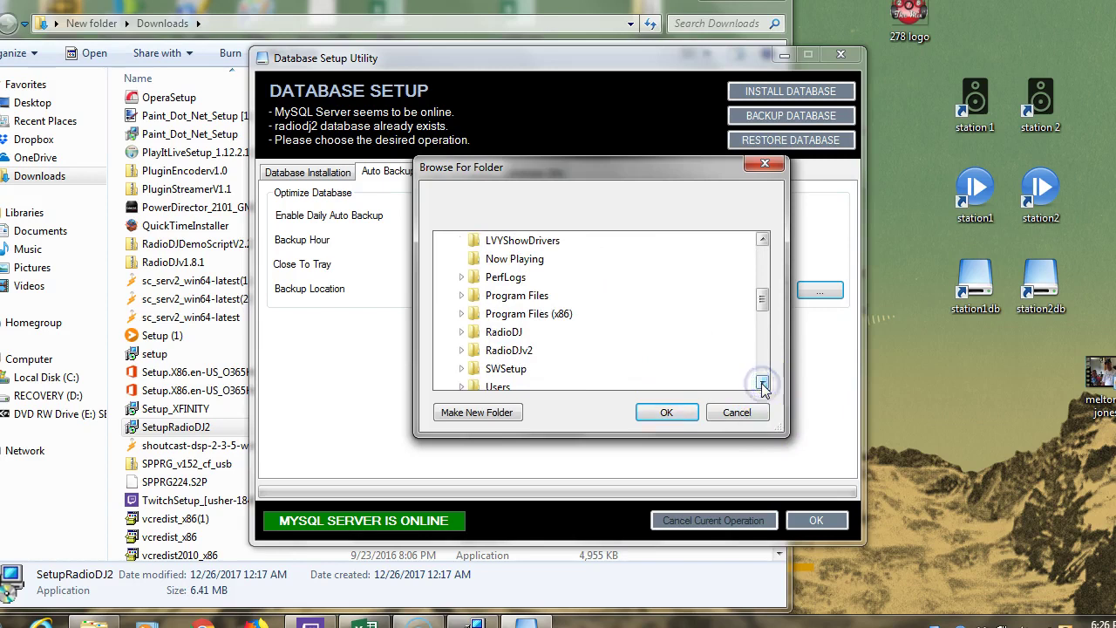
double_click(508, 351)
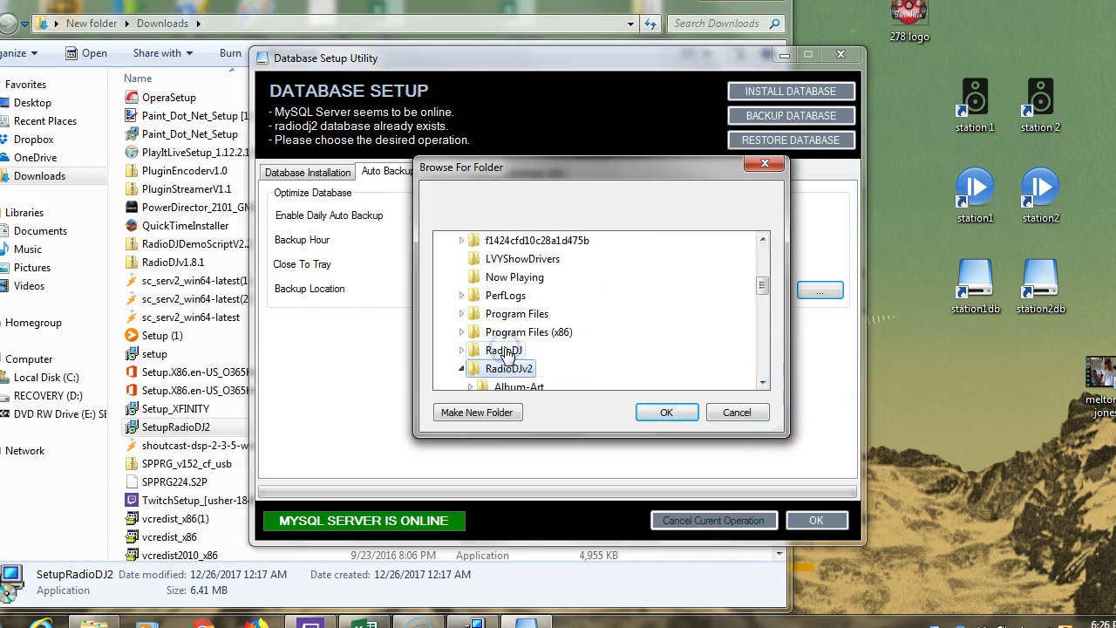
click(763, 384)
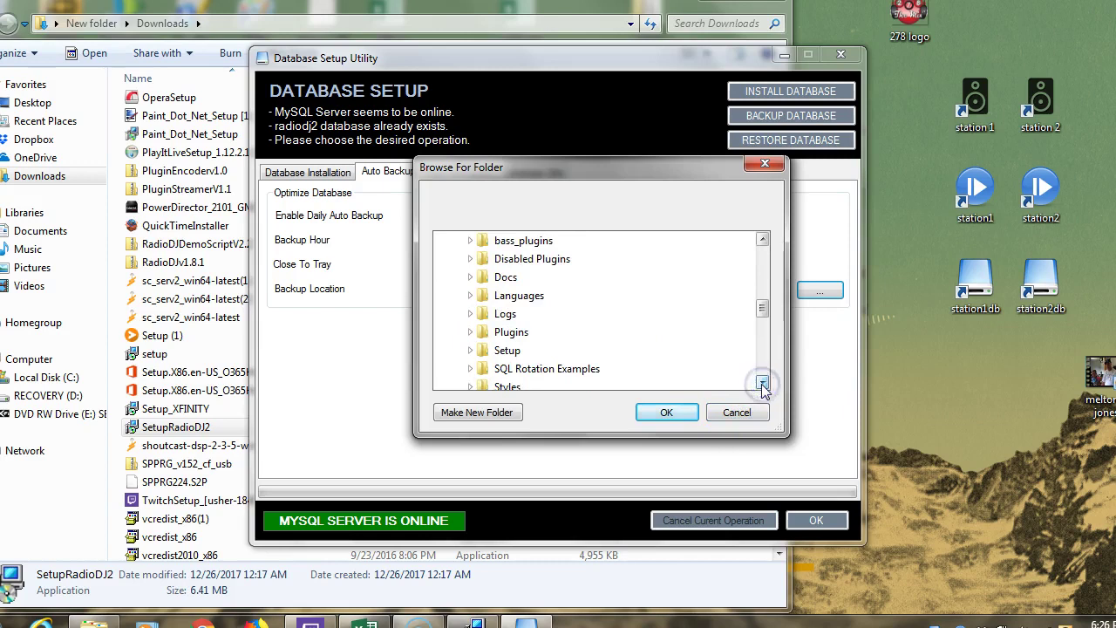
double_click(508, 350)
double_click(519, 389)
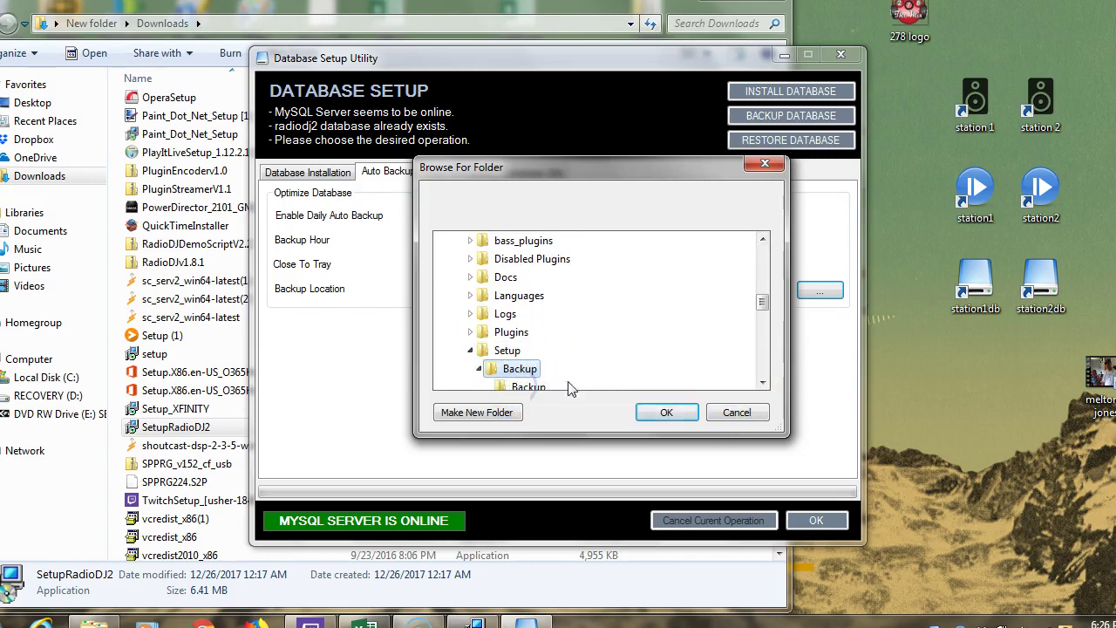
click(665, 415)
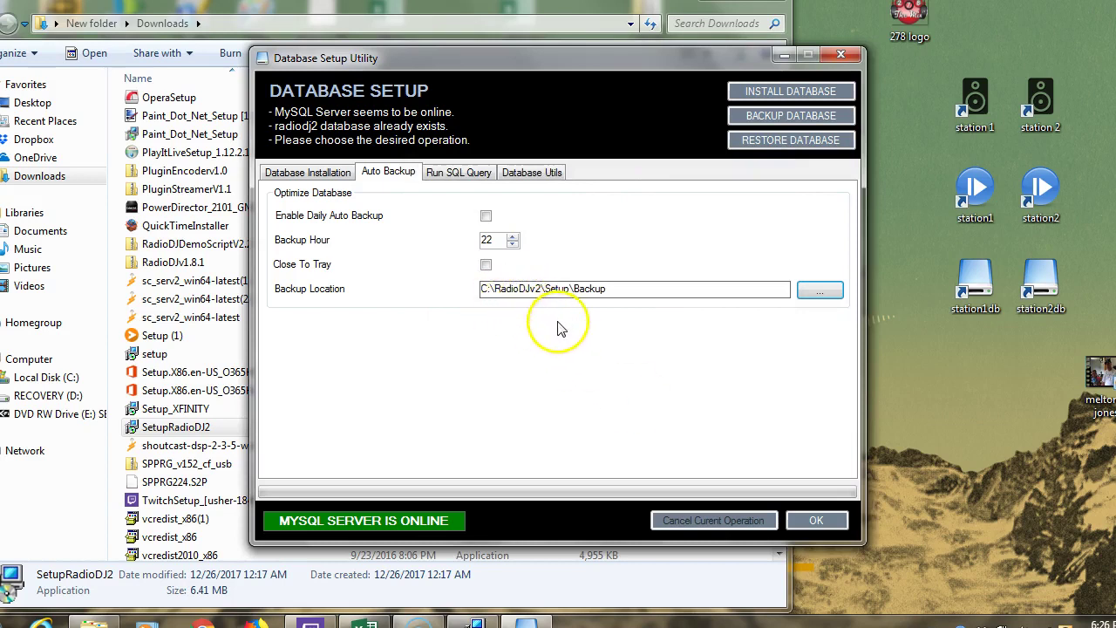
Back up radiodj2, then apply the '1.8.2 TO 2' update file from Database Utils
click(777, 117)
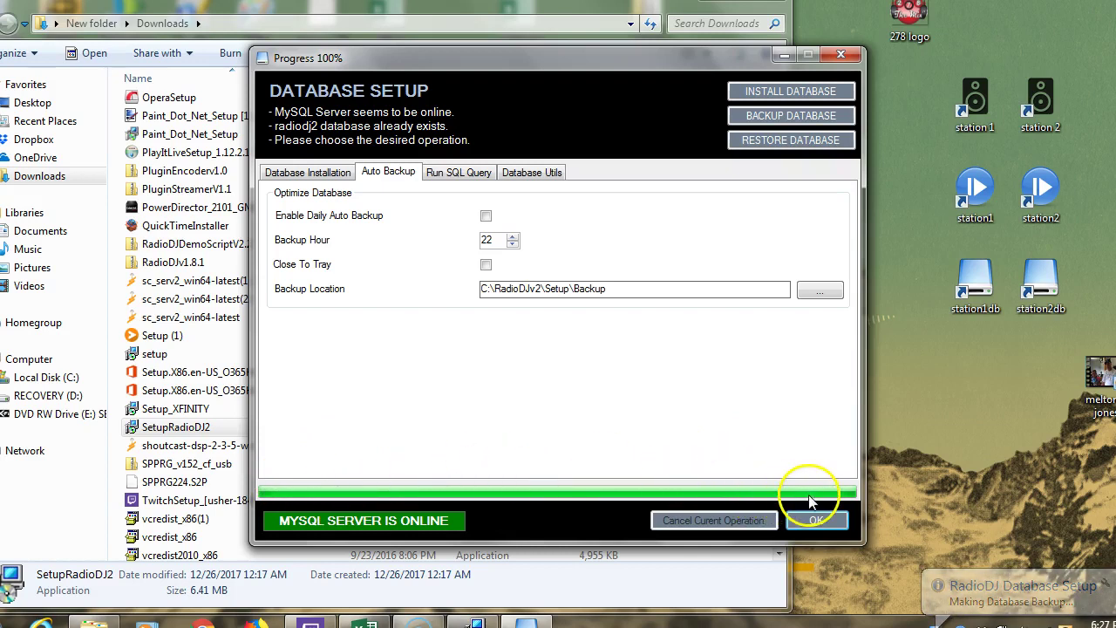
click(523, 174)
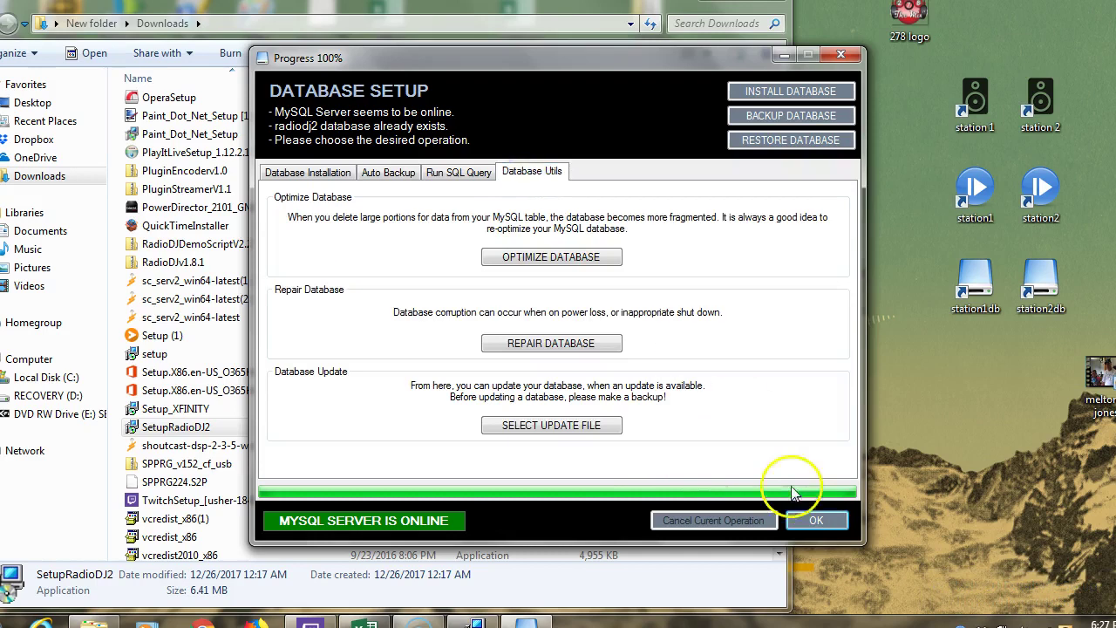
click(562, 427)
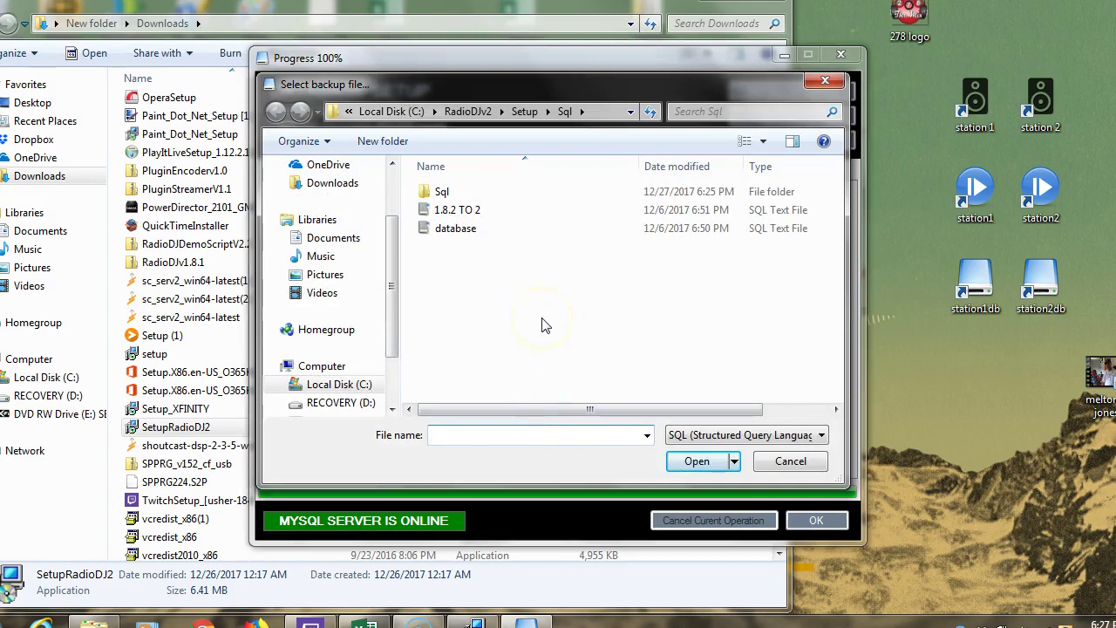
double_click(460, 214)
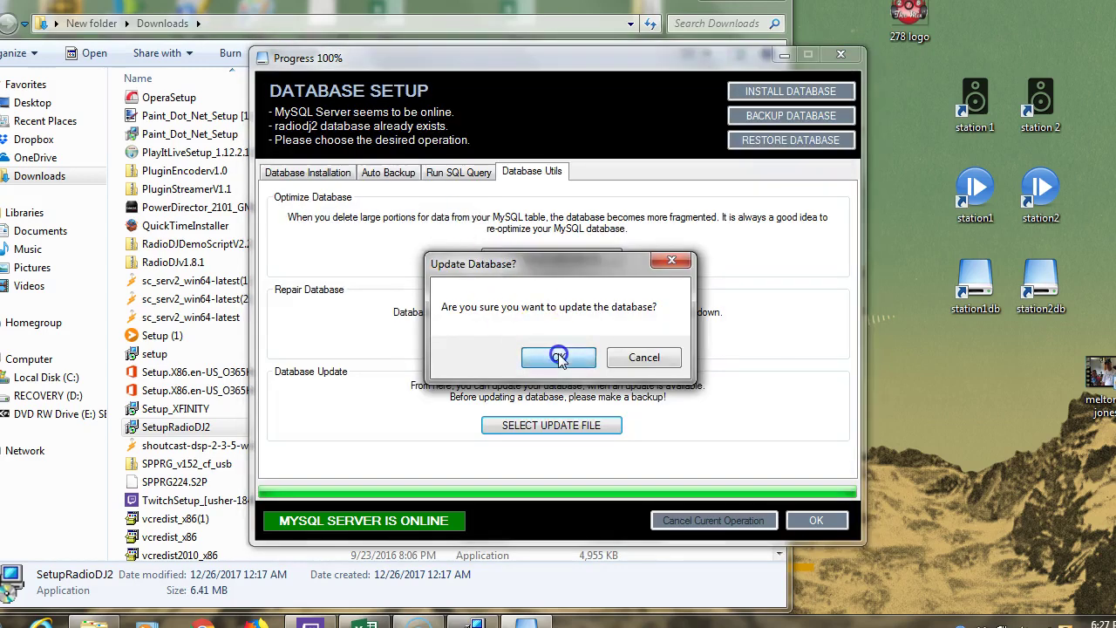
click(559, 357)
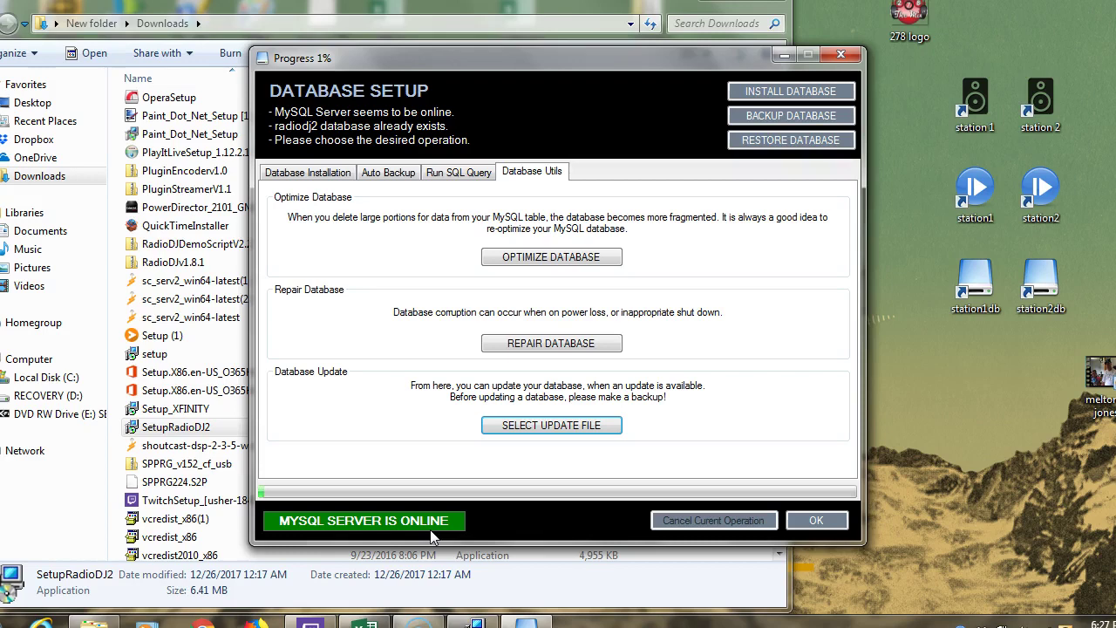
Close Database Setup and launch RadioDJ.exe from C:\RadioDJv2
click(815, 521)
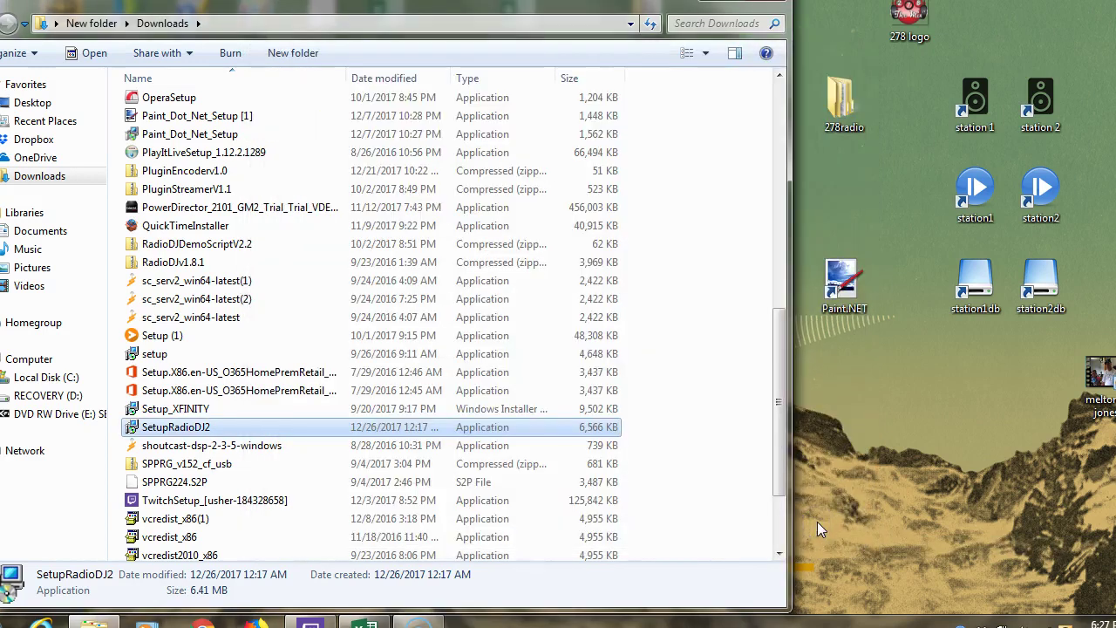
drag(781, 460, 659, 520)
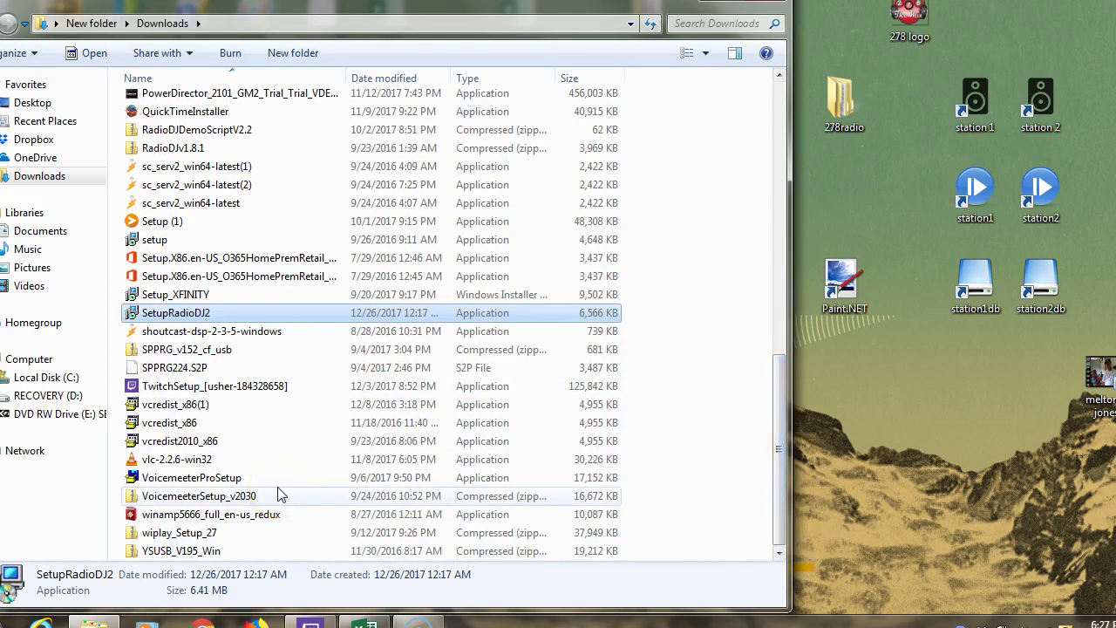
click(27, 377)
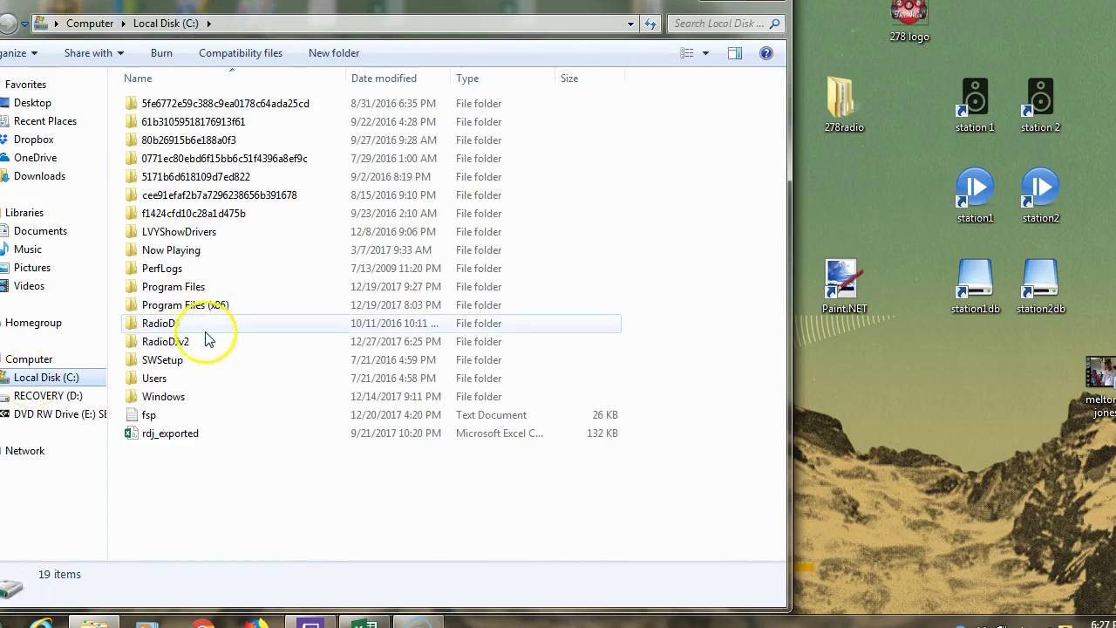
double_click(198, 341)
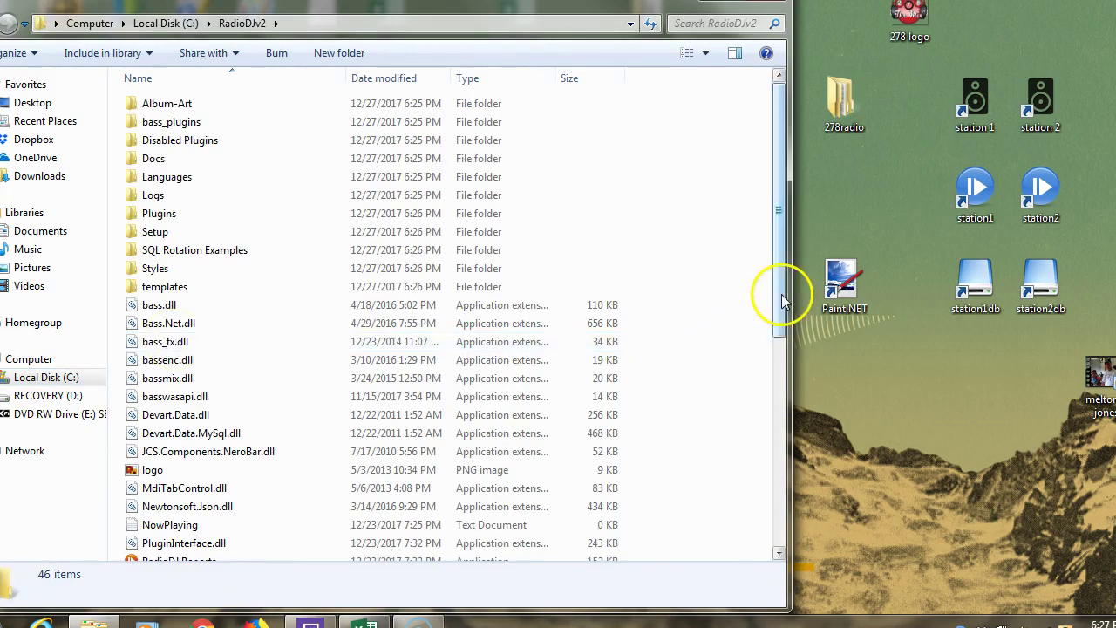
drag(782, 301, 782, 417)
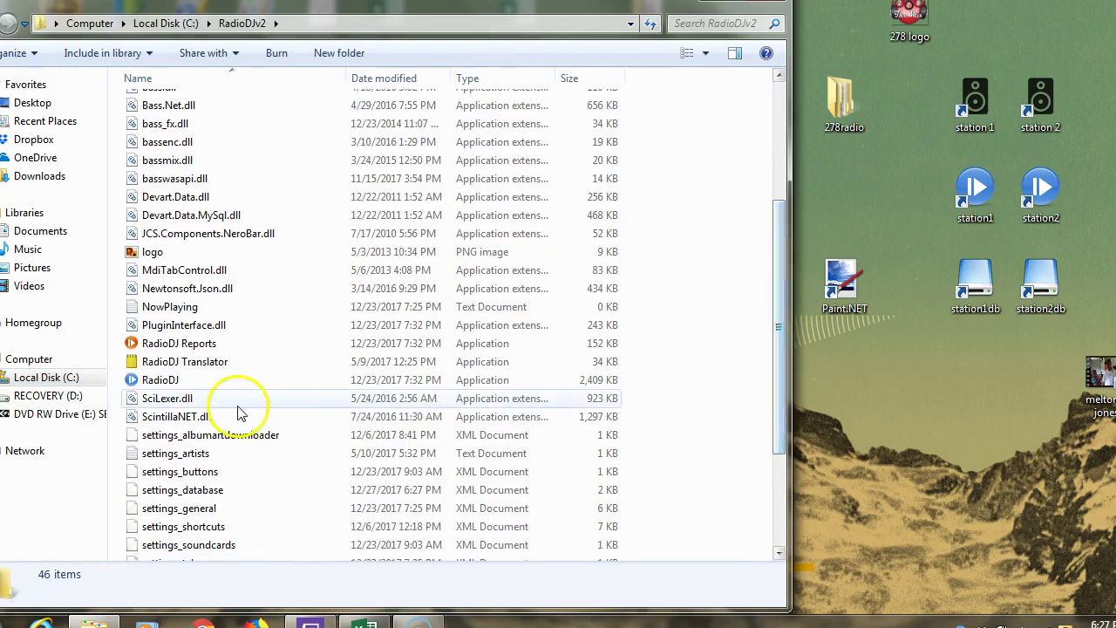
double_click(162, 379)
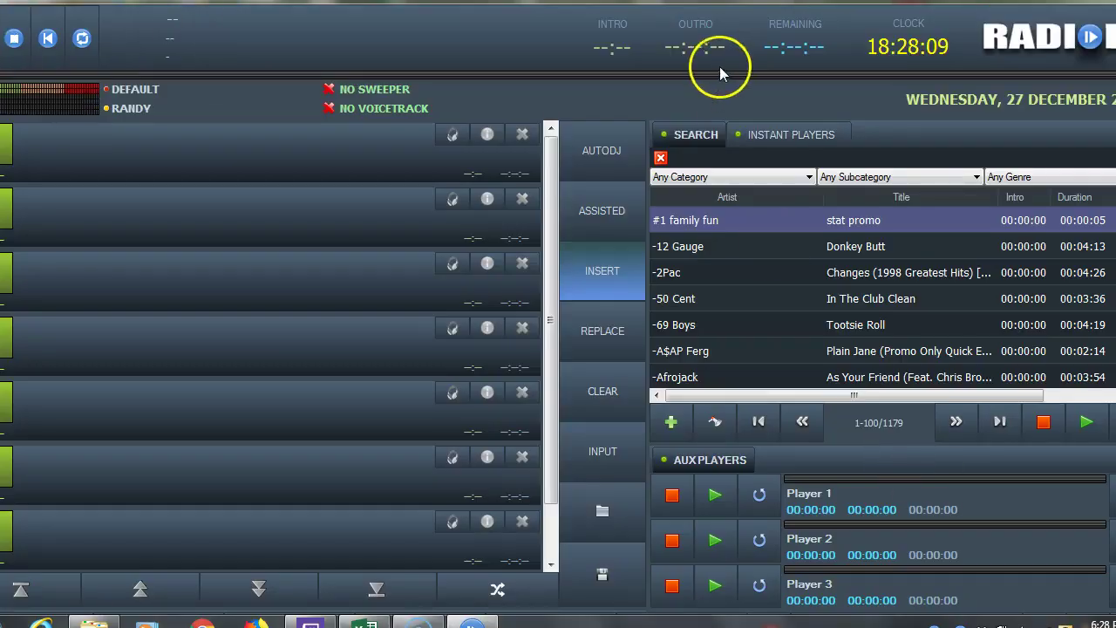
Review General and Sound Cards options (all outputs on Speakers and Headphones), save, and close Configuration
click(532, 31)
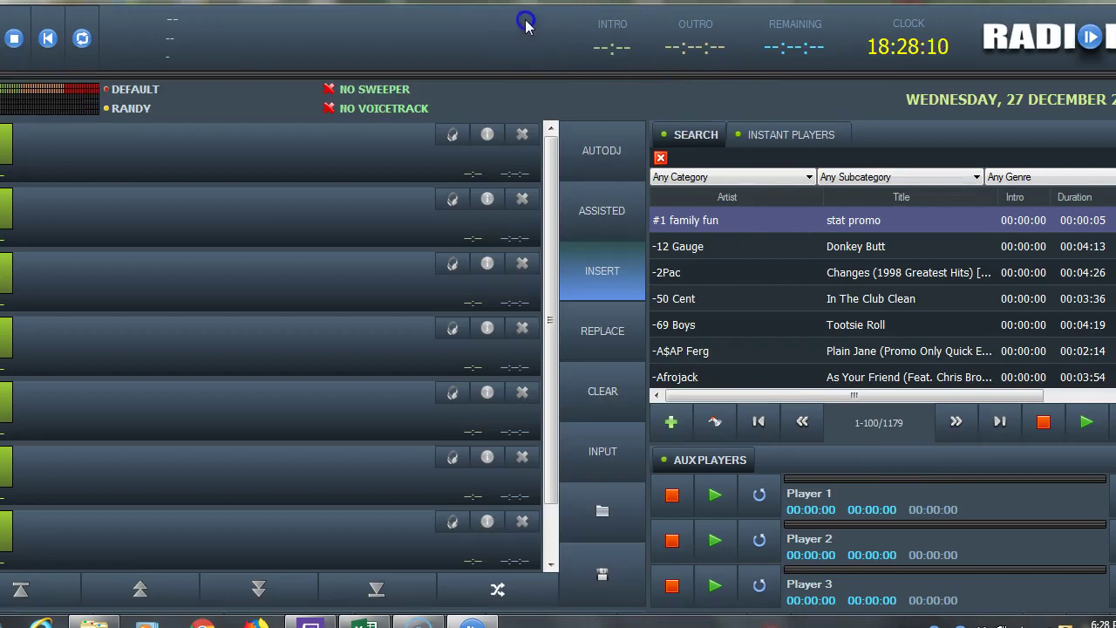
click(494, 45)
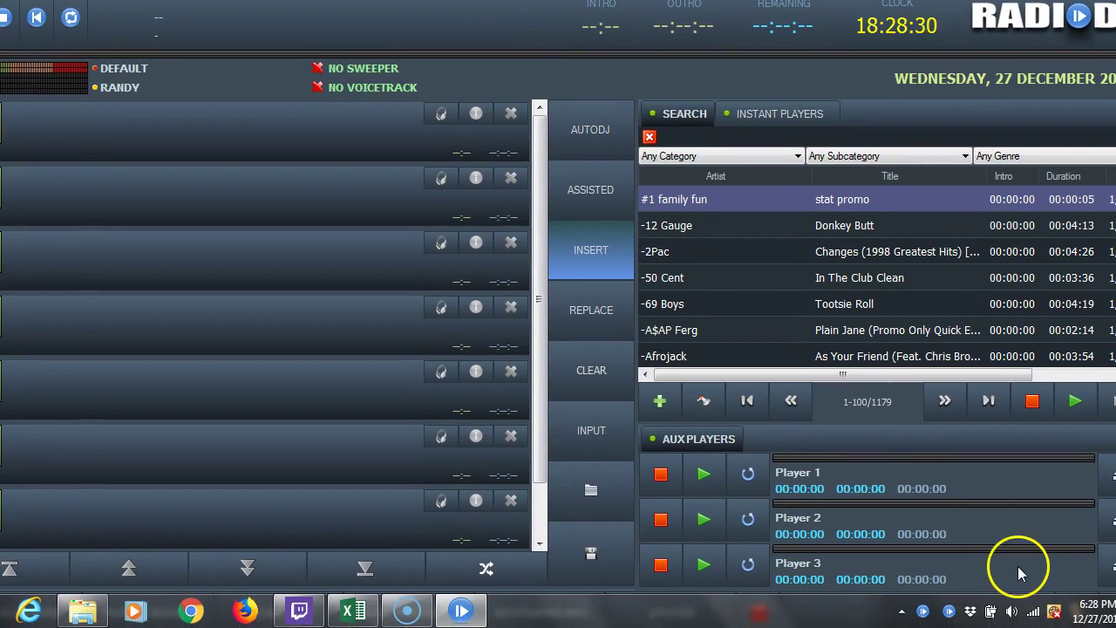
click(499, 24)
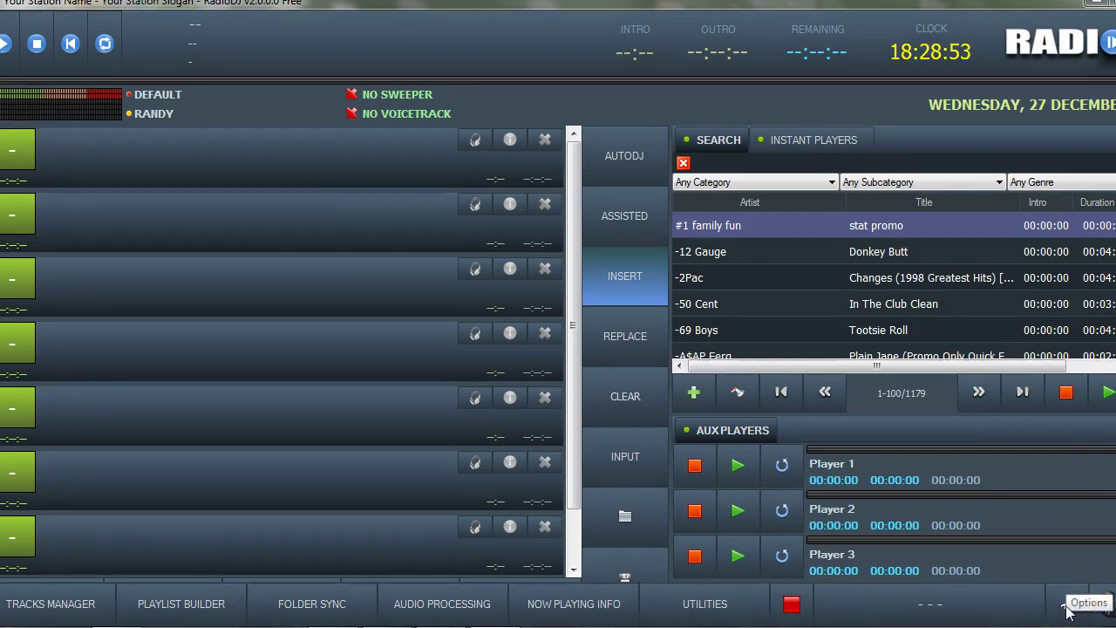
click(1069, 611)
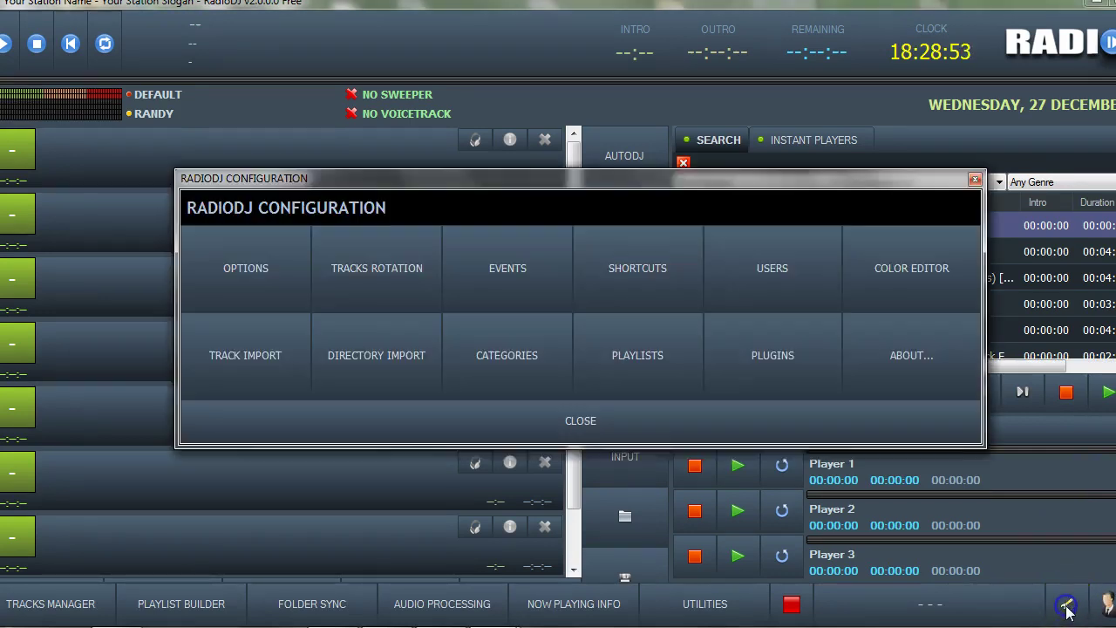
click(247, 279)
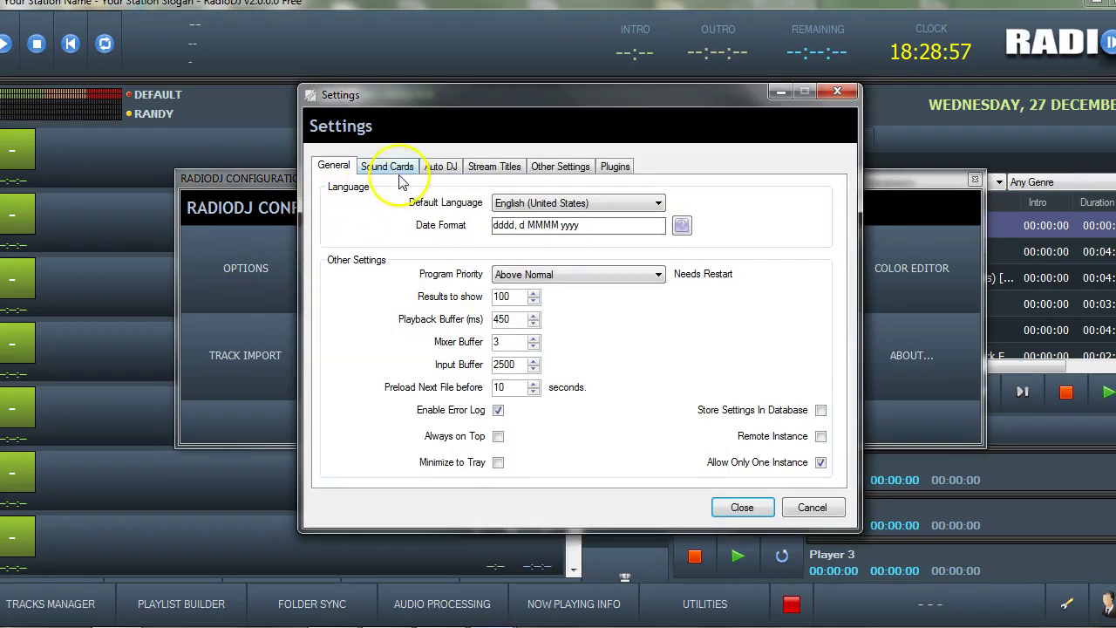
click(401, 168)
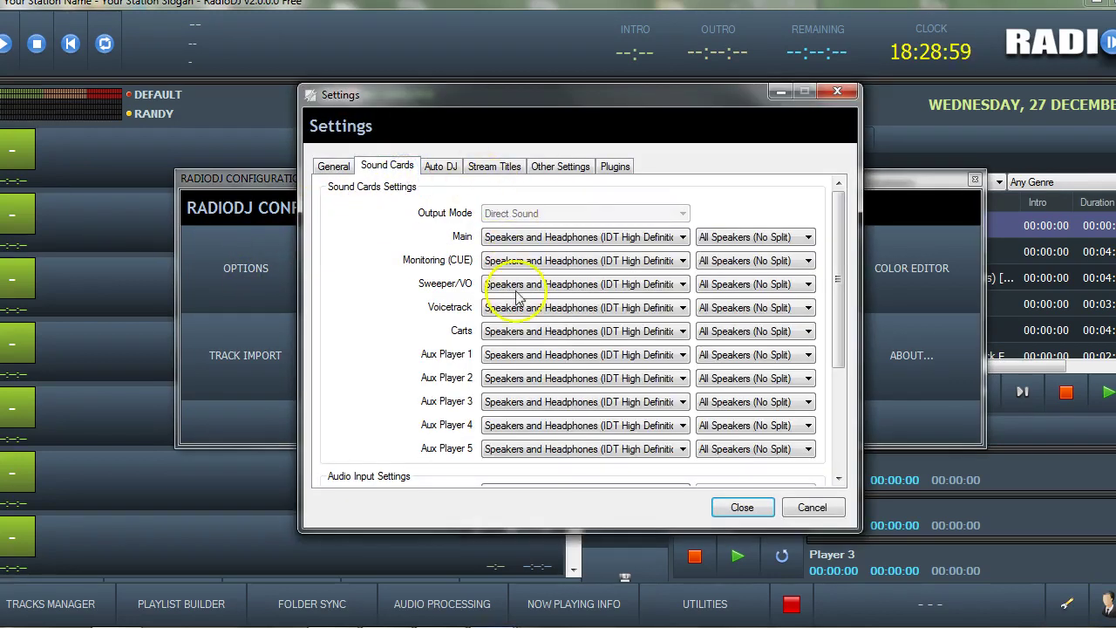
click(757, 508)
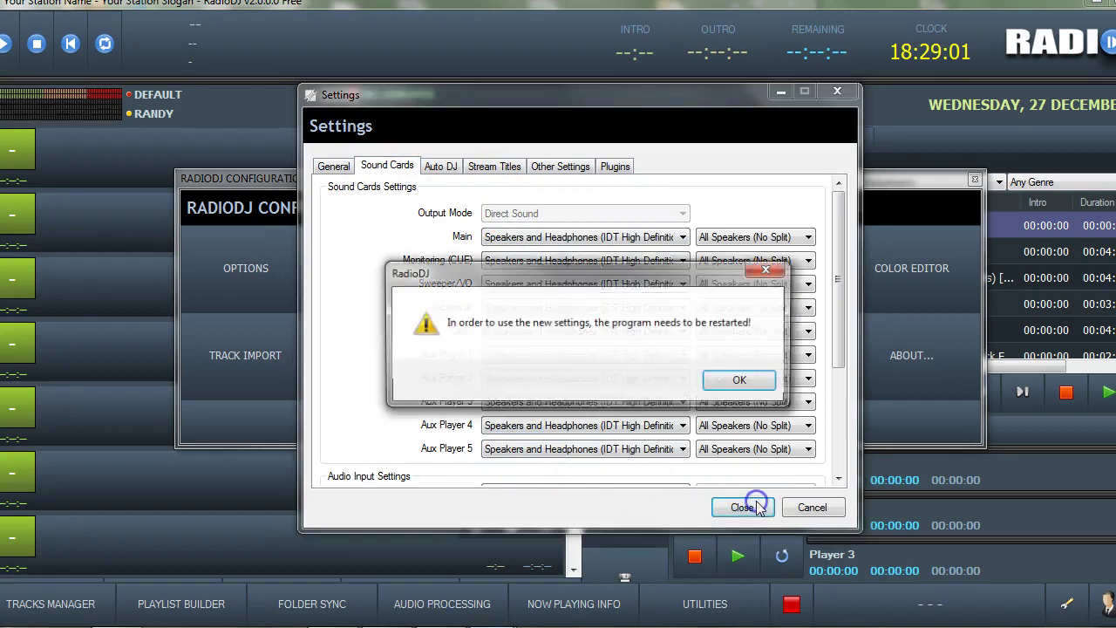
click(739, 385)
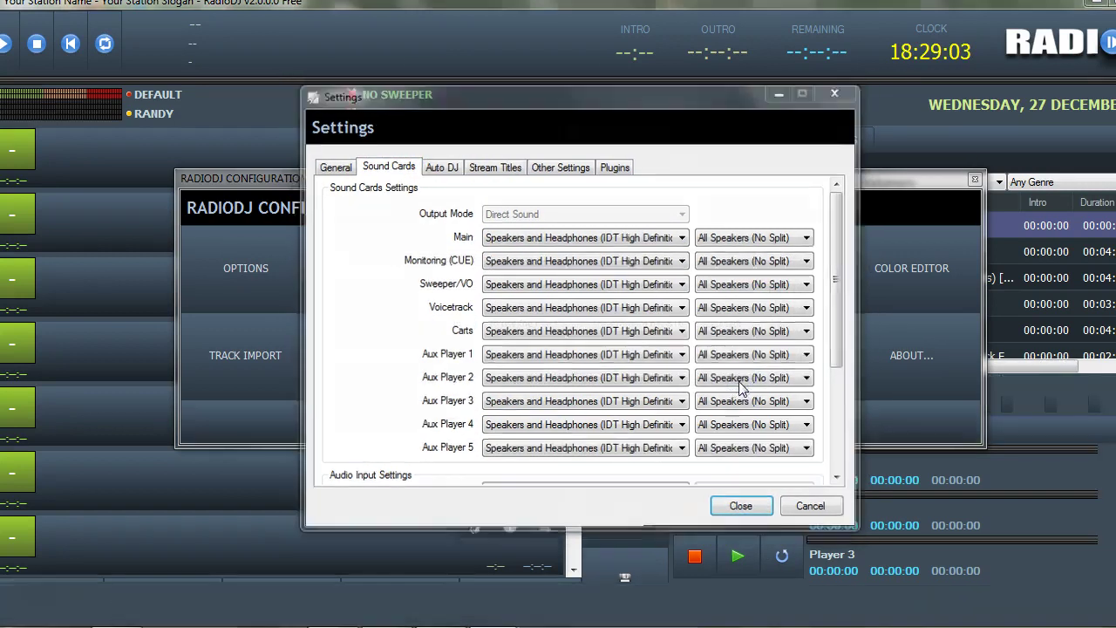
click(741, 504)
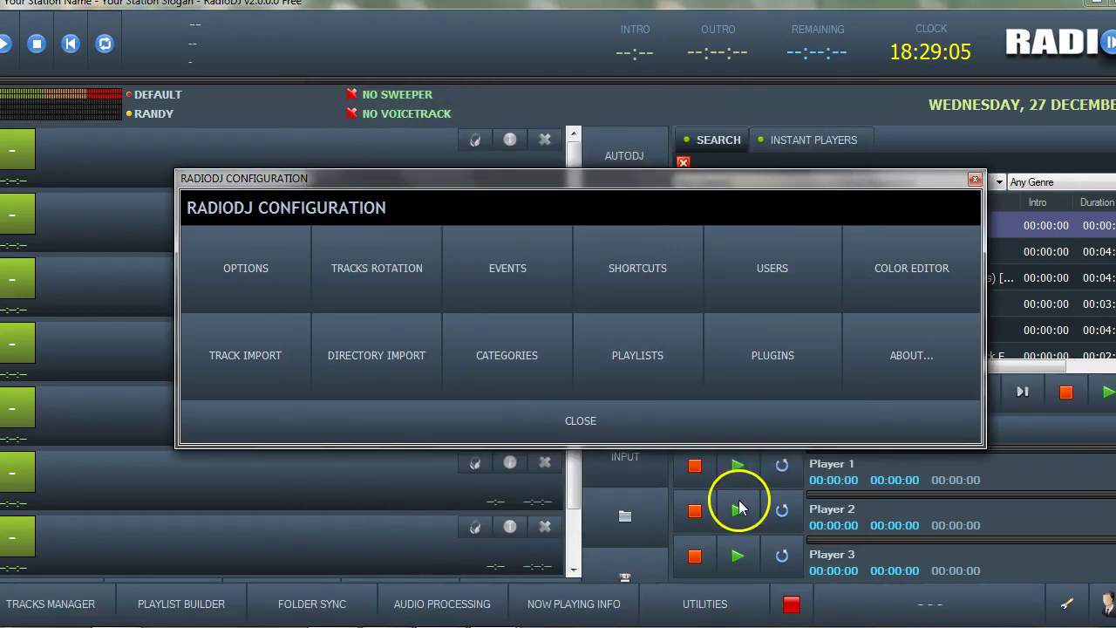
click(975, 180)
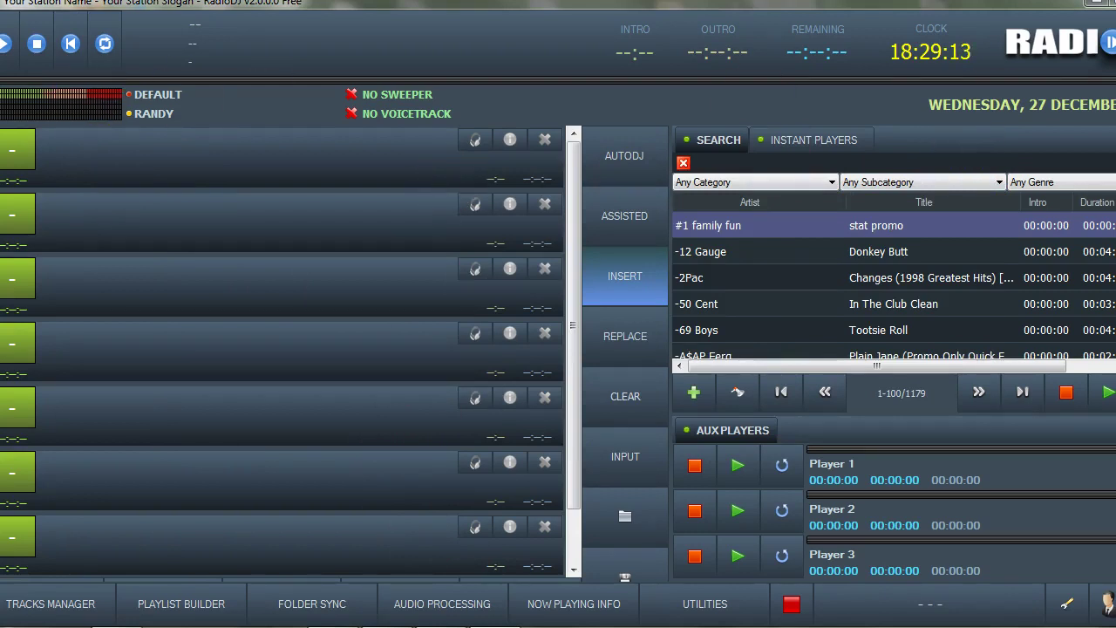
Quit RadioDJ, create a shortcut to RadioDJ.exe, and move it onto the desktop
click(1108, 4)
click(582, 386)
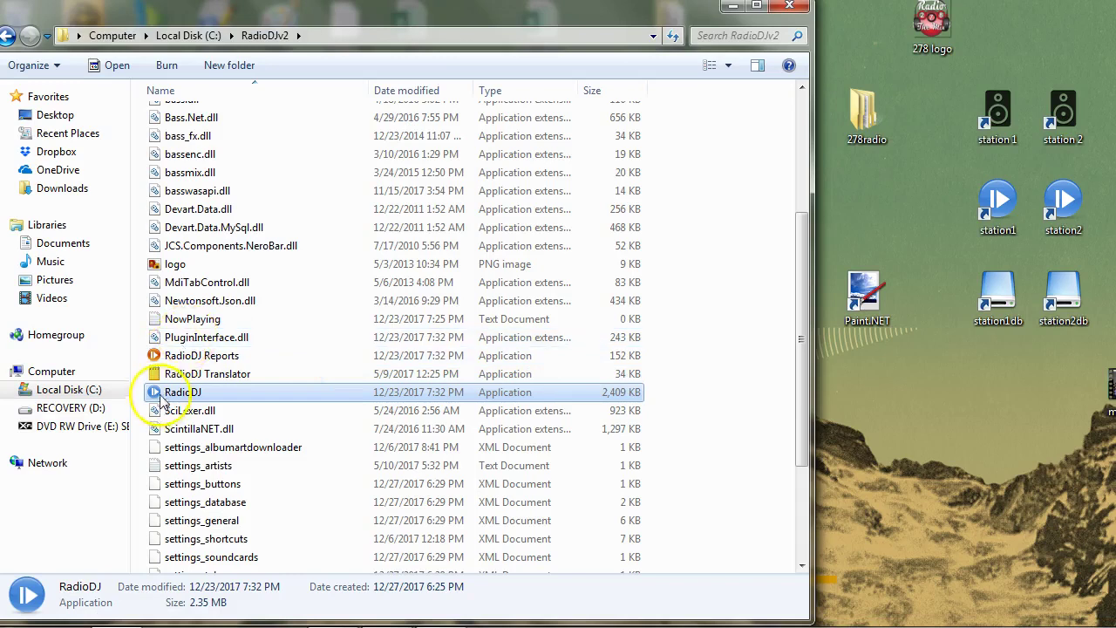
right_click(164, 397)
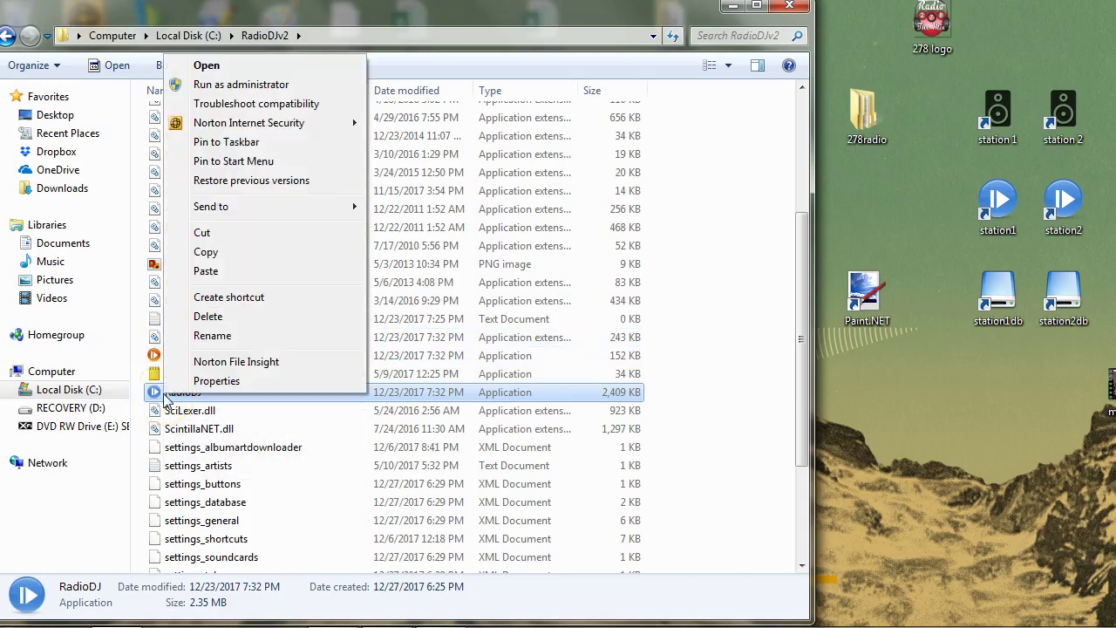
click(215, 297)
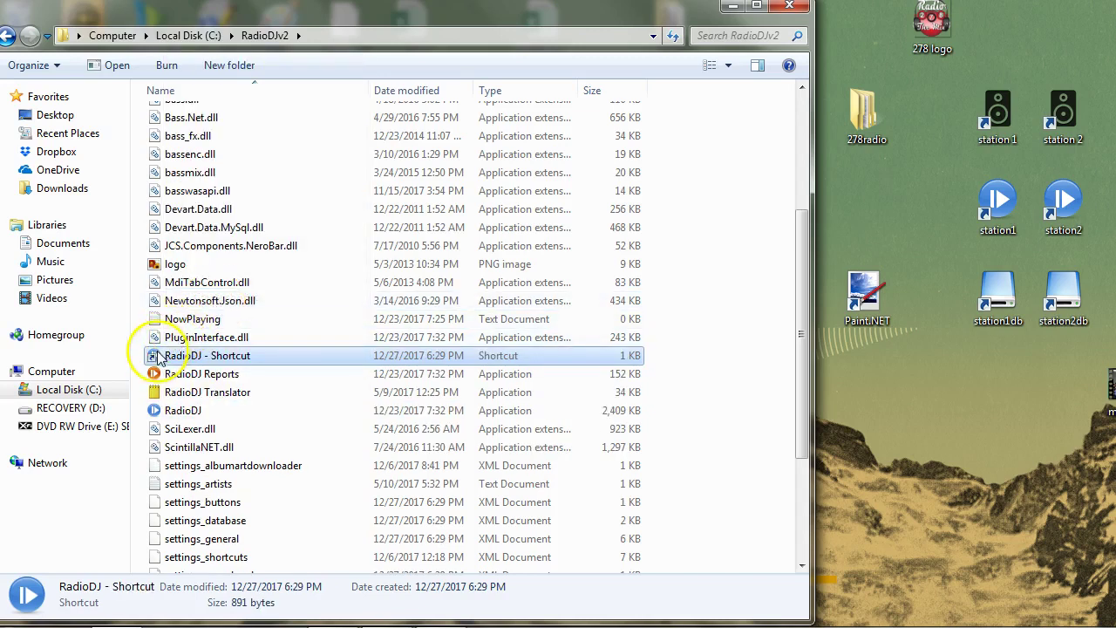
drag(157, 362, 915, 483)
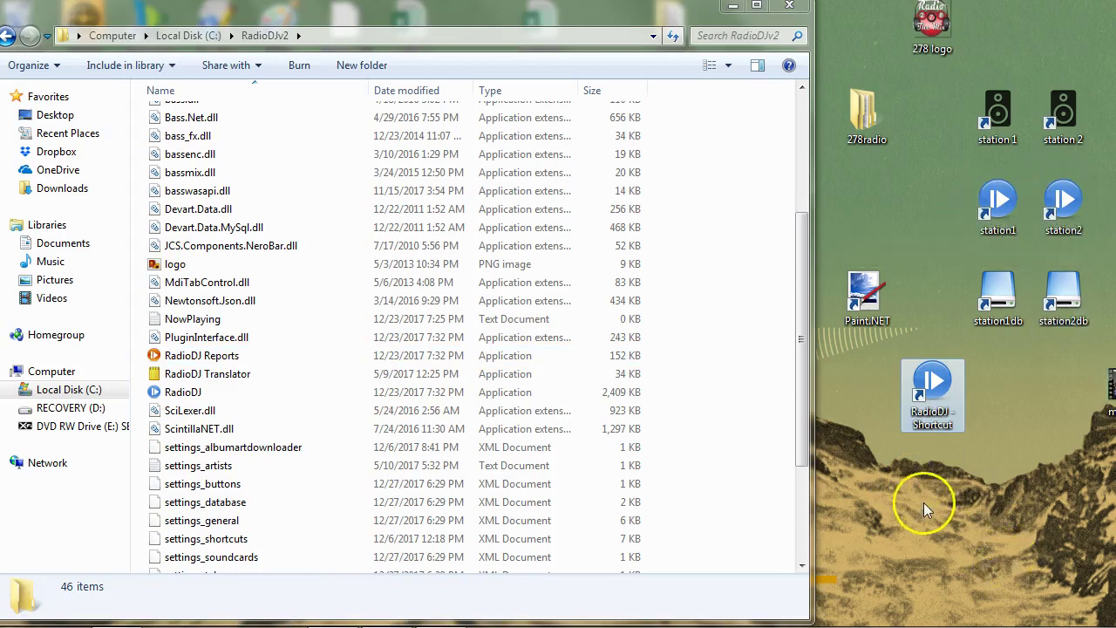
Rename the desktop shortcut to 'v2' and close the RadioDJv2 Explorer window
right_click(927, 398)
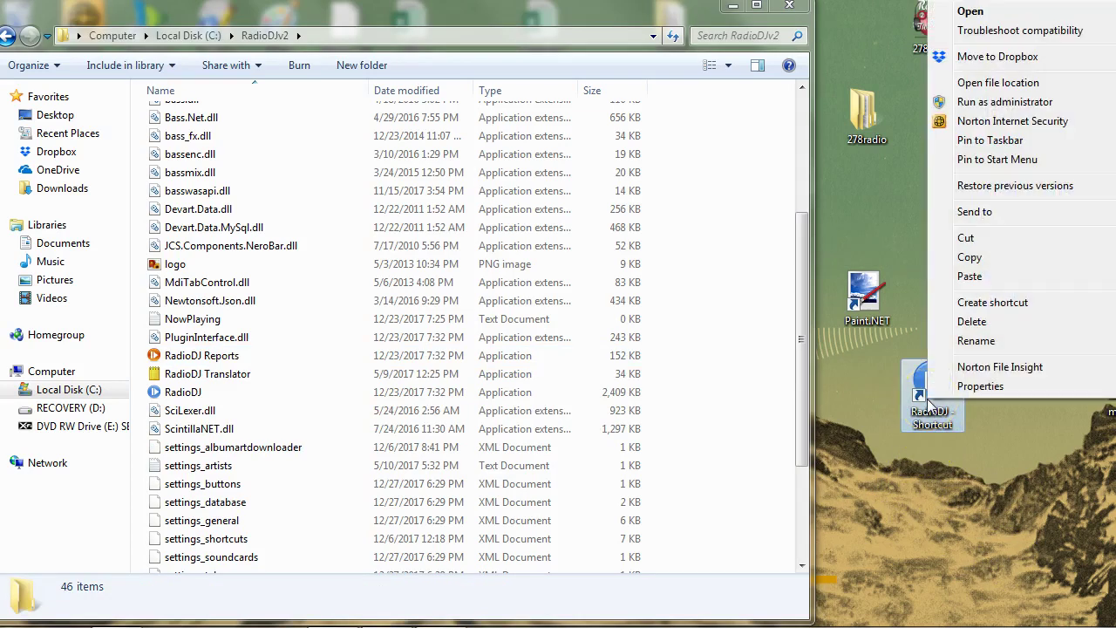
click(1002, 343)
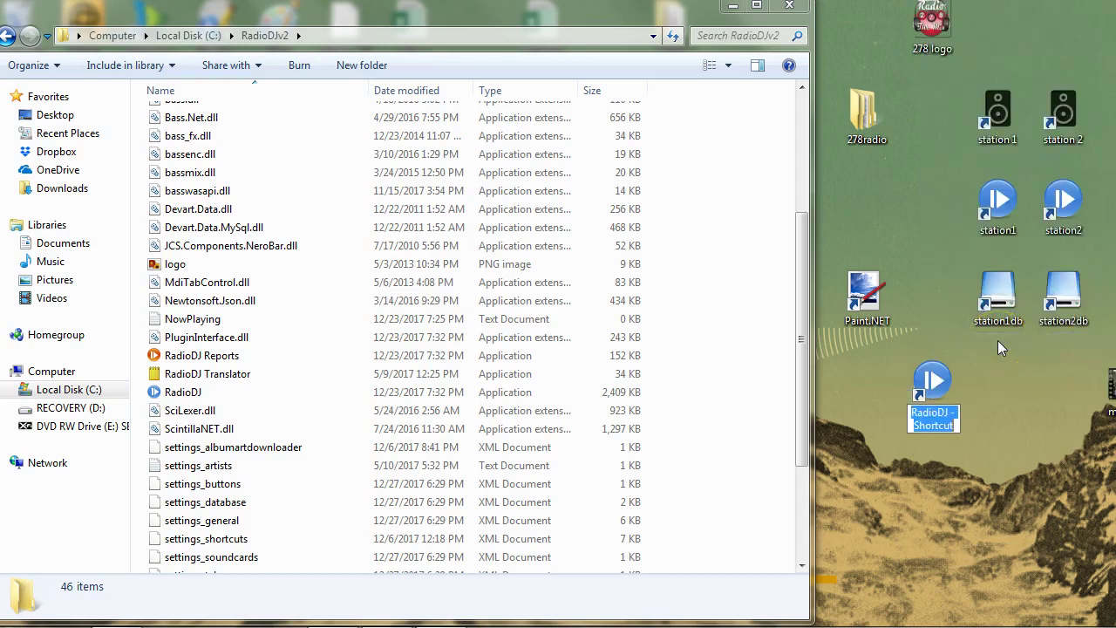
text(v2)
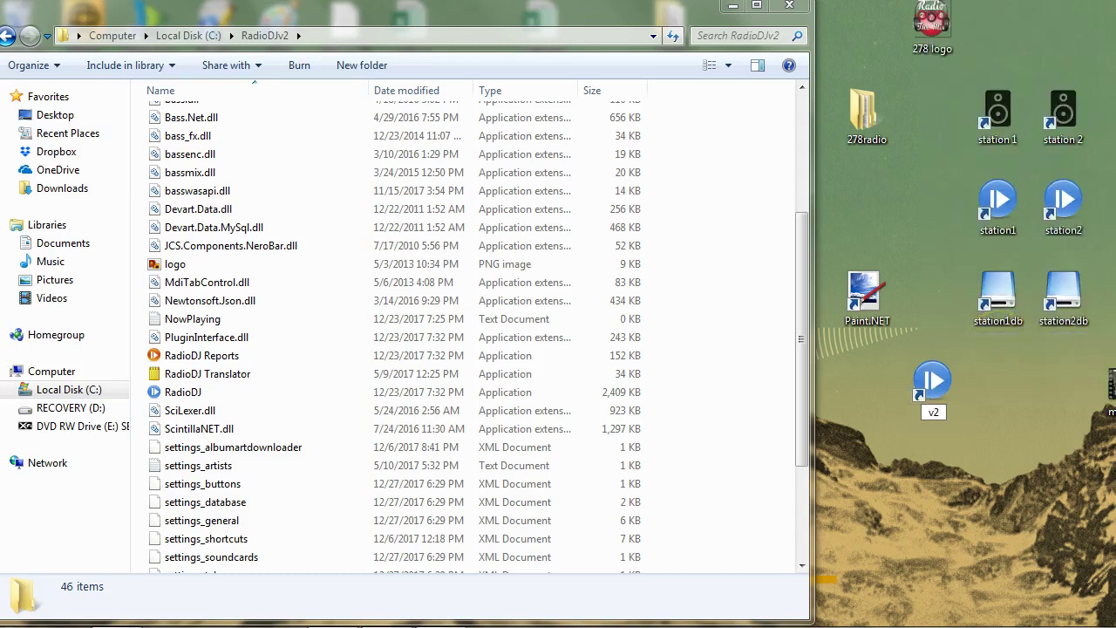
key(Return)
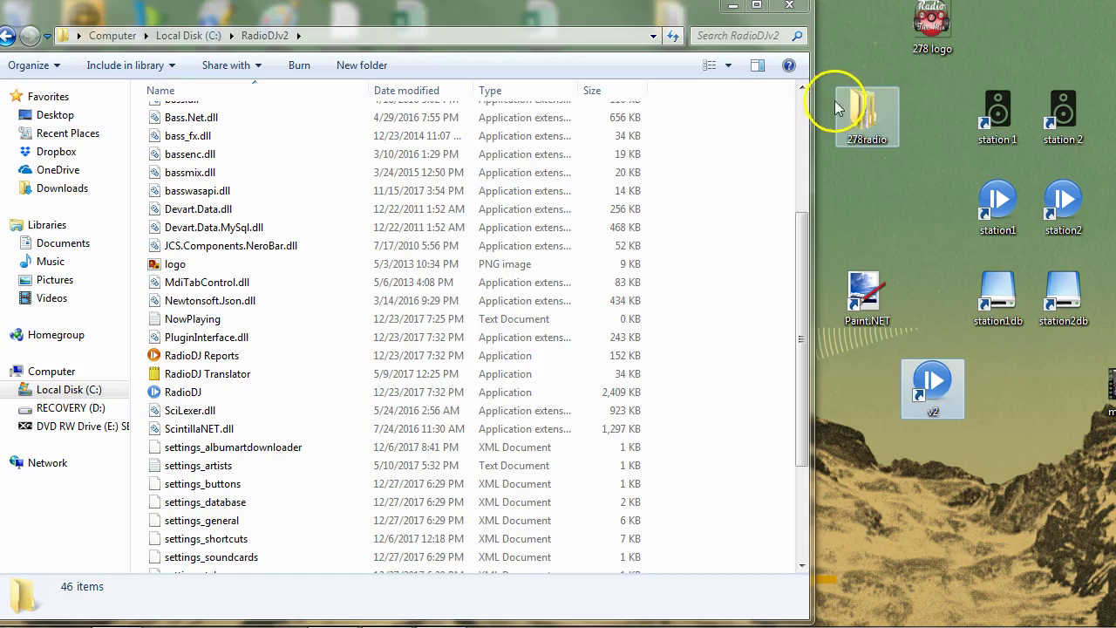
click(790, 5)
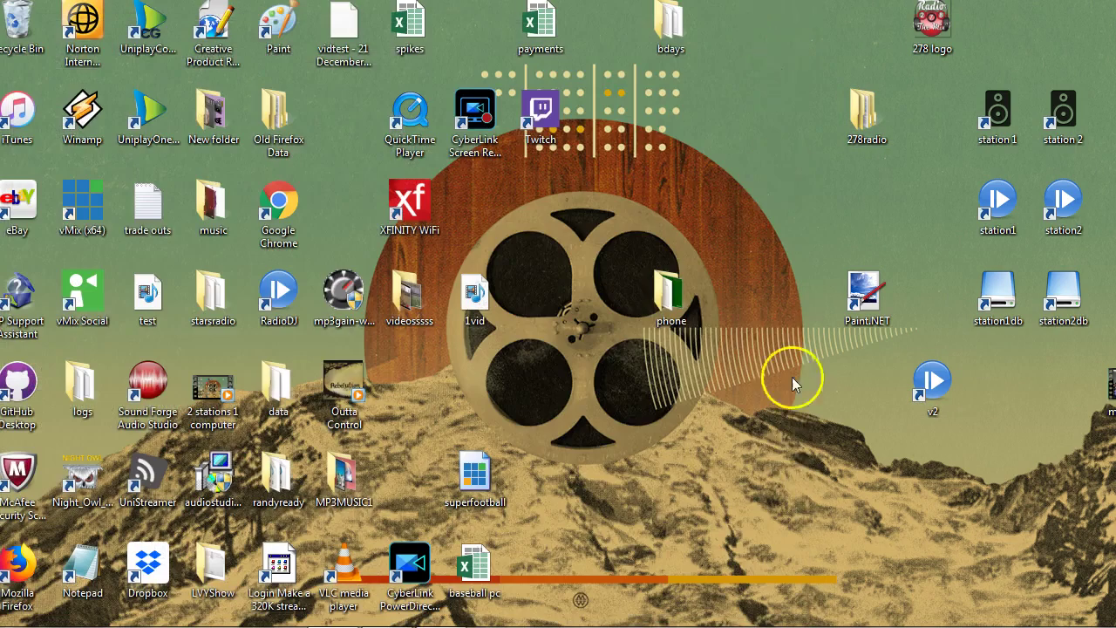
click(932, 382)
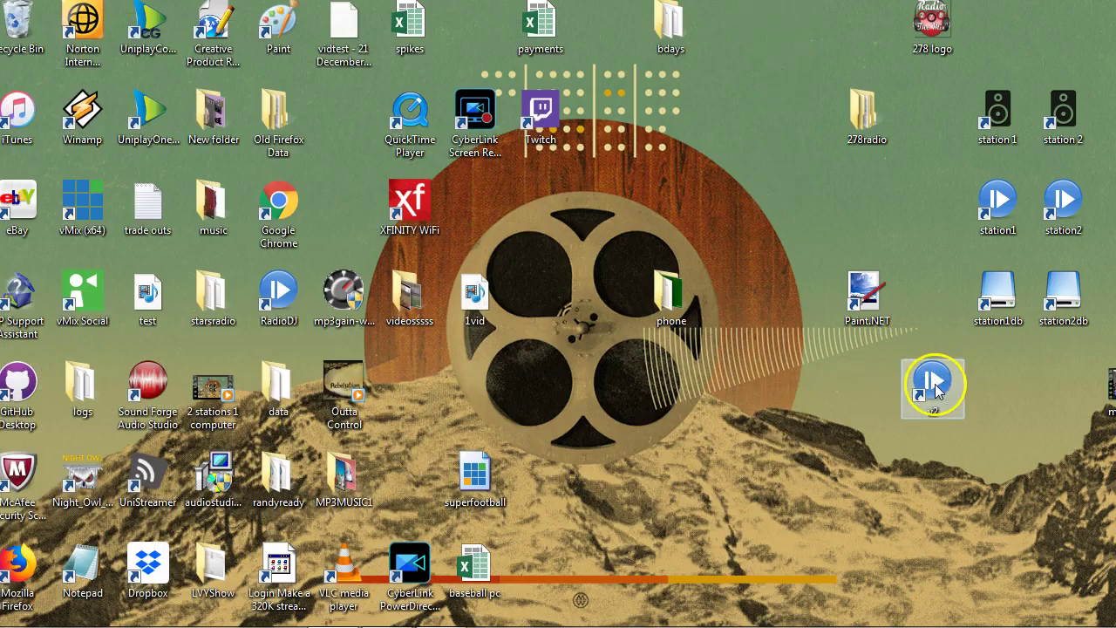
Launch RadioDJ from the v2 shortcut, load Akon's 'Smack That Ft. Eminem' into the playlist, play briefly, then stop
double_click(934, 384)
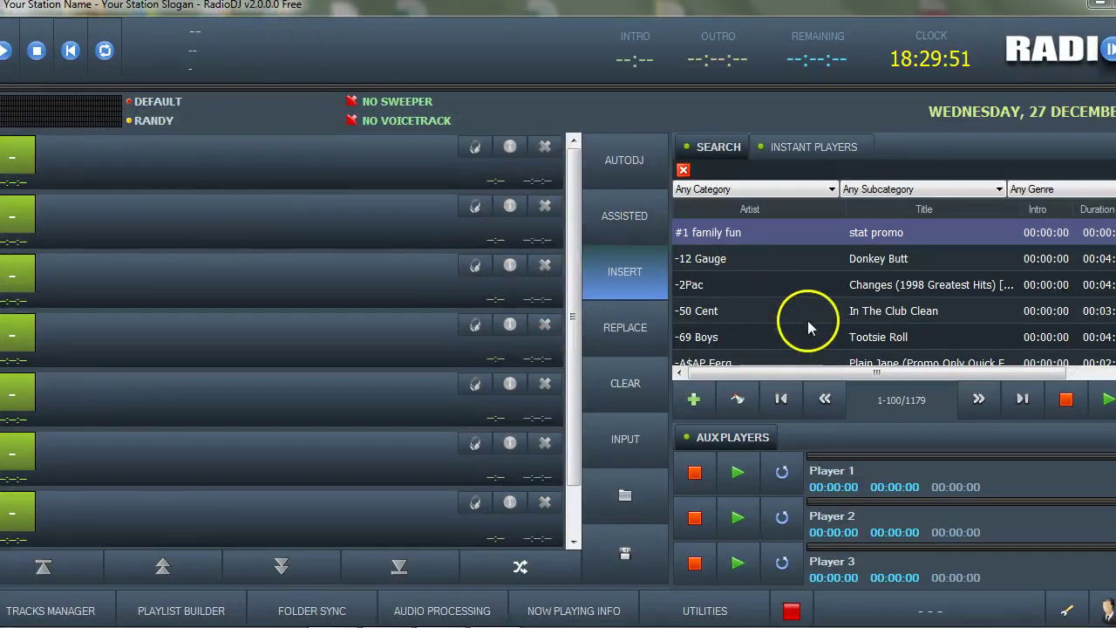
scroll(801, 347, down, 1)
click(799, 346)
drag(801, 347, 195, 187)
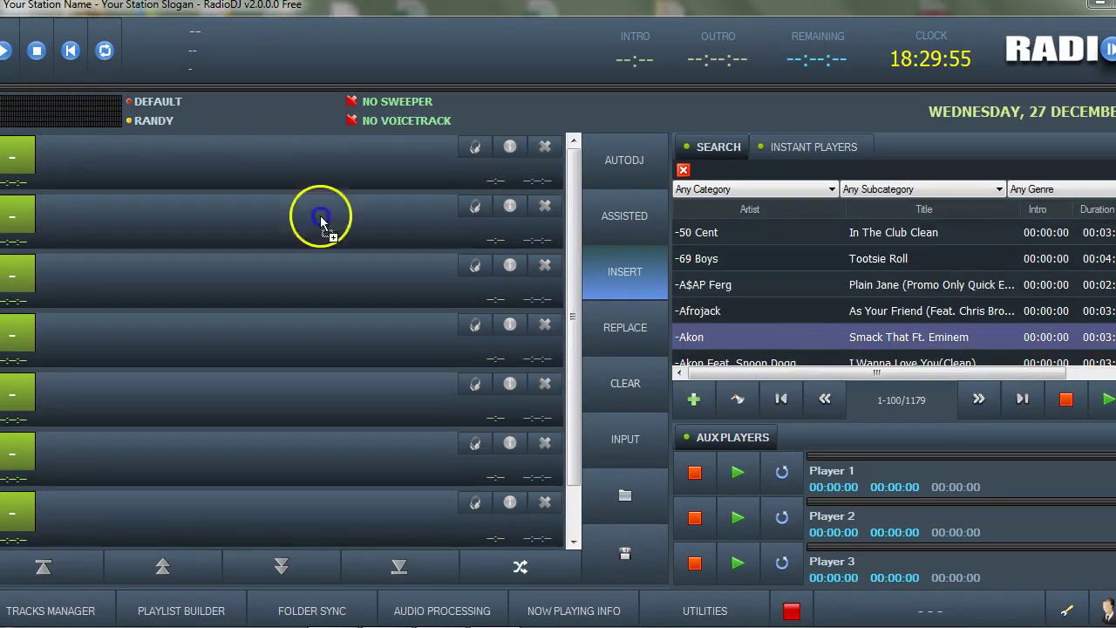
click(15, 153)
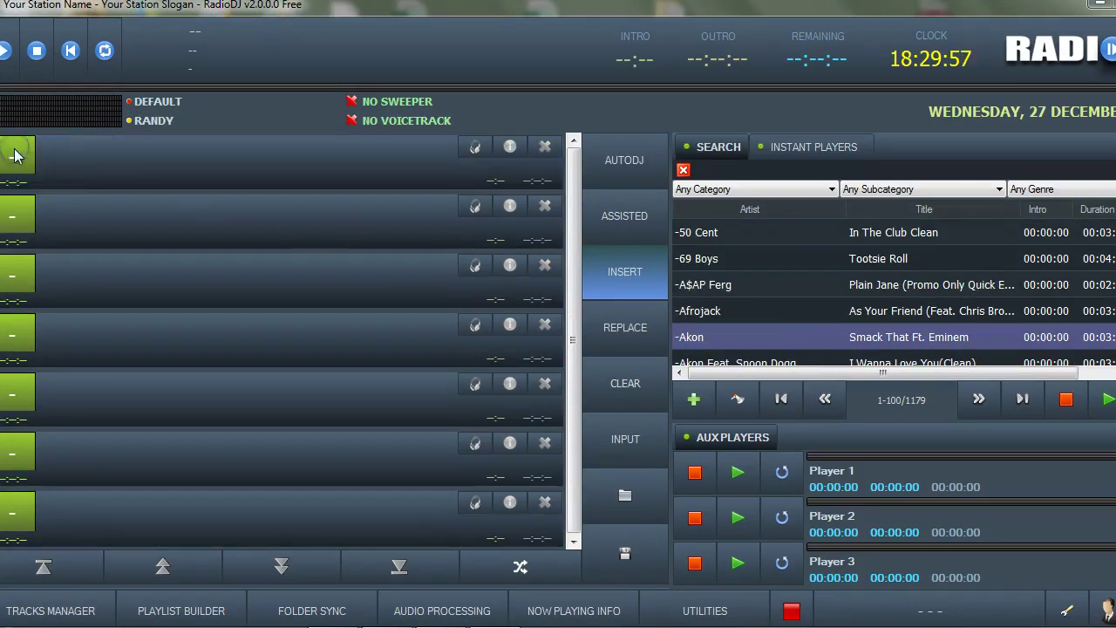
click(39, 56)
click(189, 361)
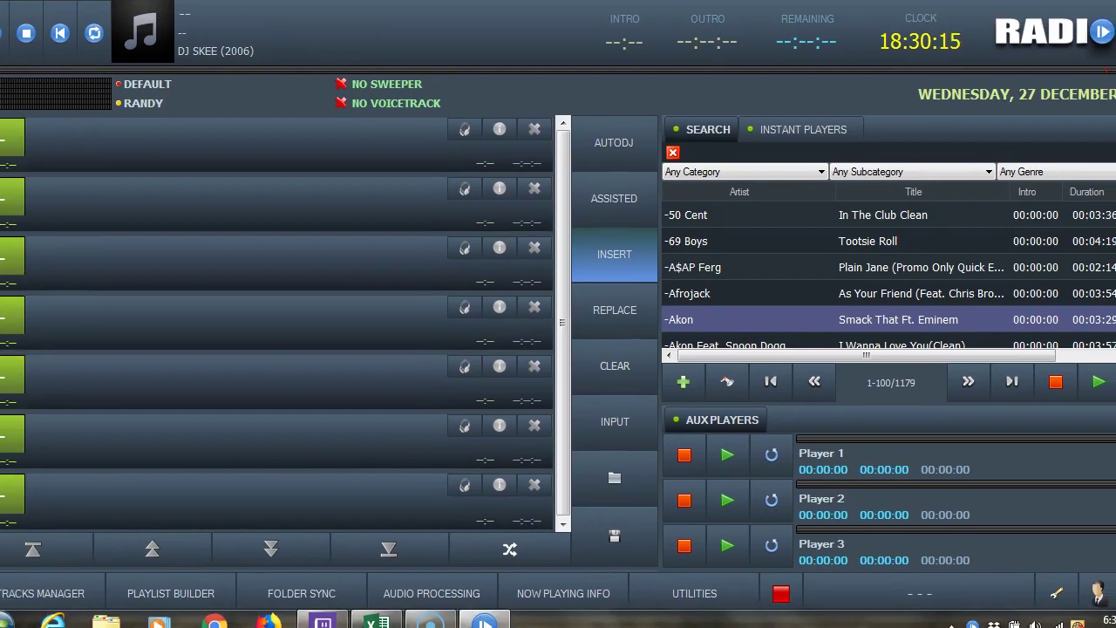
Quit RadioDJ and open the C:\RadioDJv2 folder in Explorer
key(alt+F4)
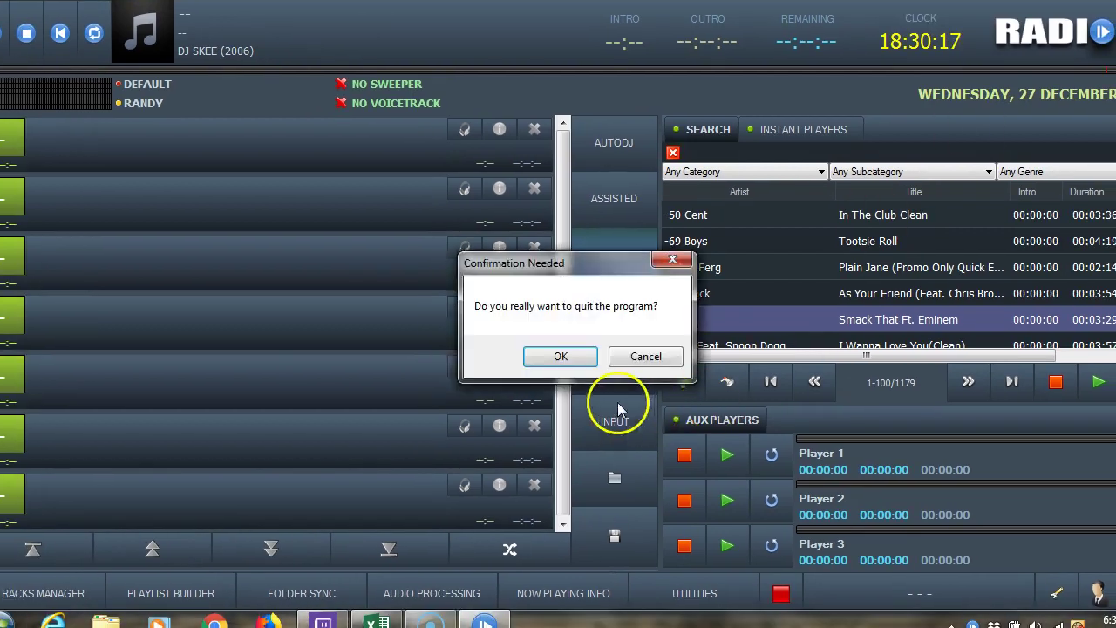
click(584, 361)
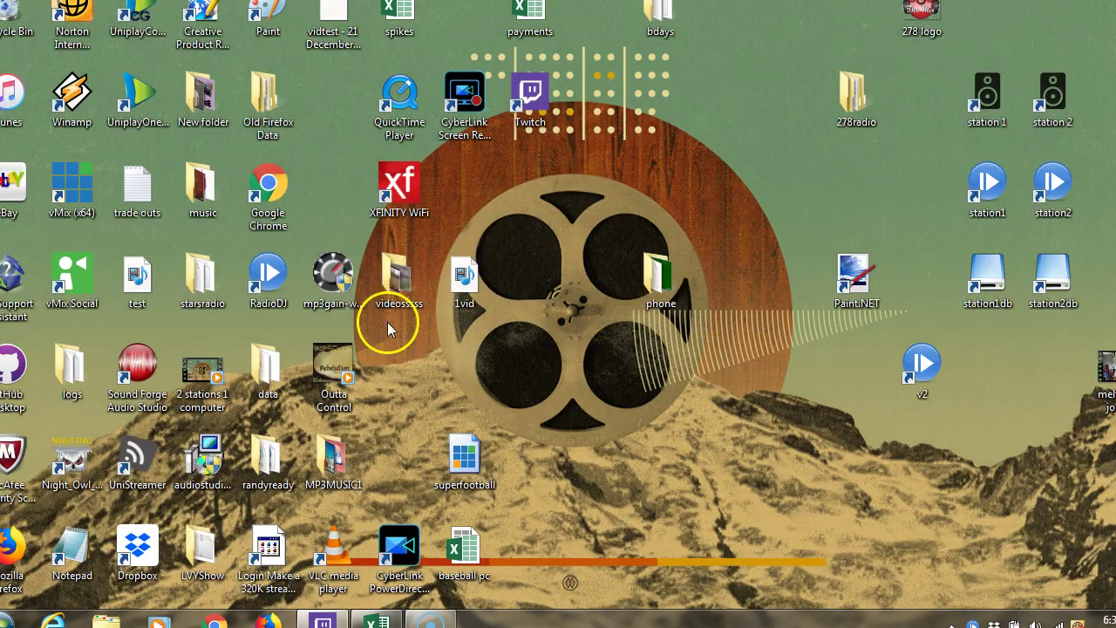
click(104, 620)
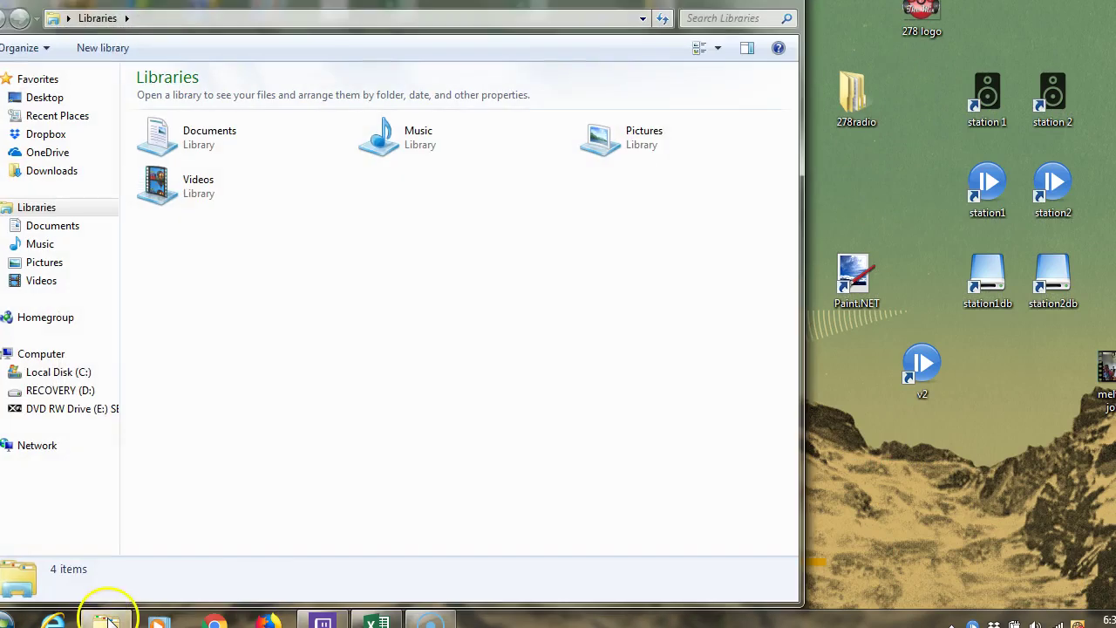
click(58, 372)
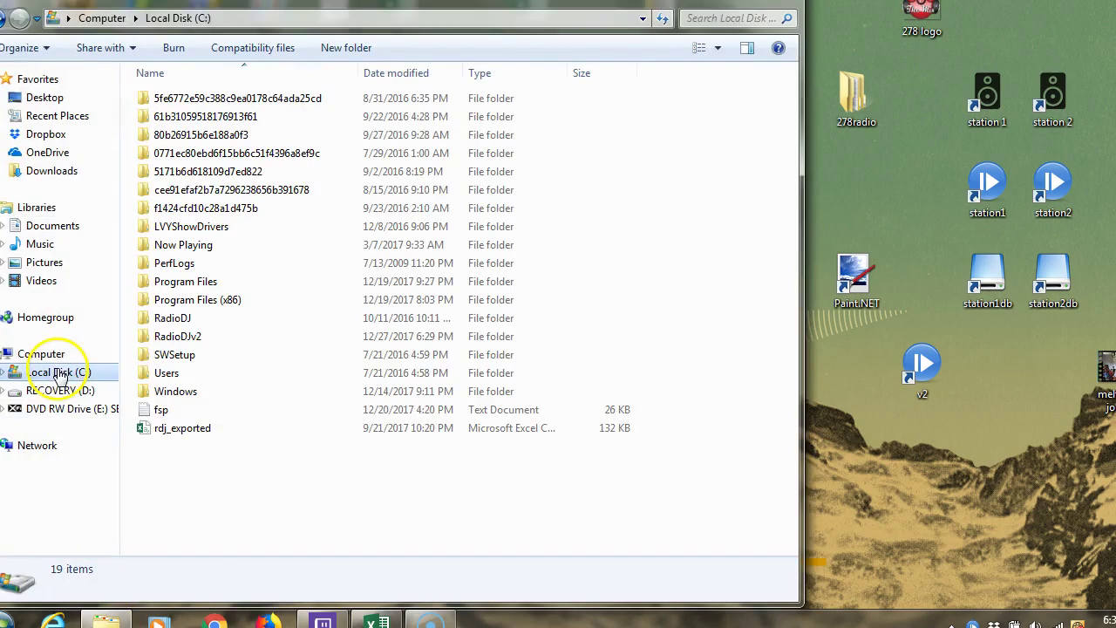
double_click(177, 338)
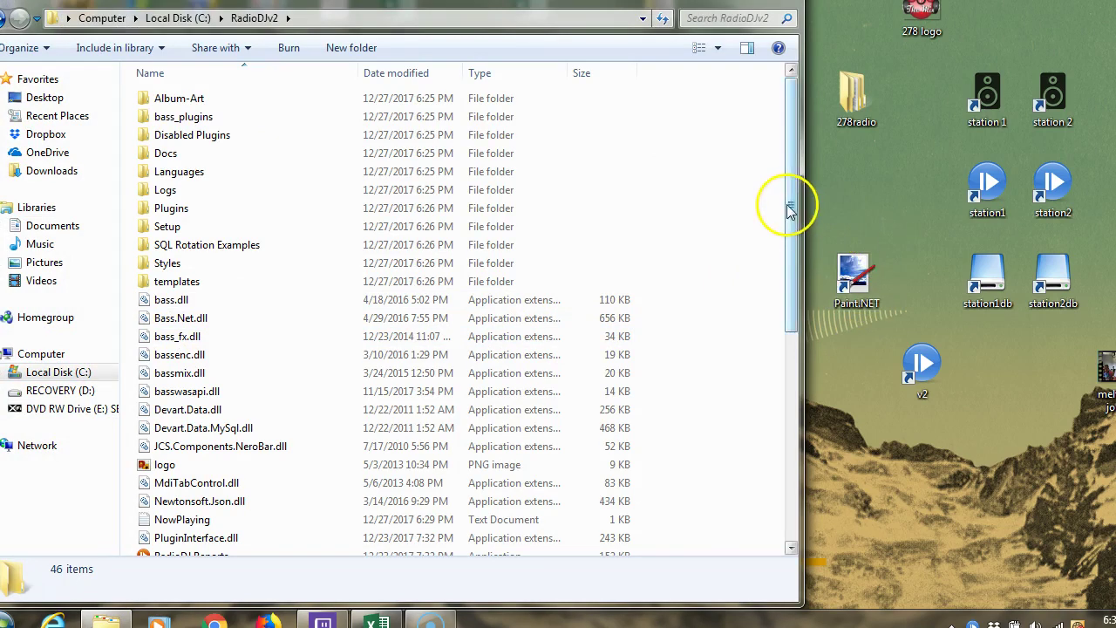
drag(792, 205, 792, 324)
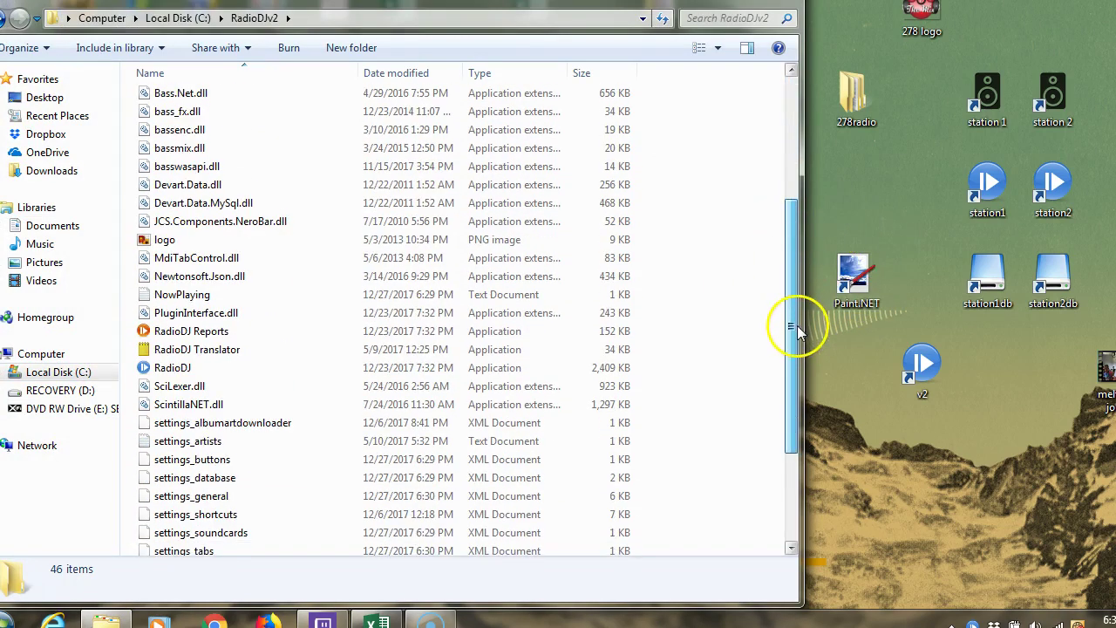
Delete logo.png from RadioDJv2 to the Recycle Bin, leaving 45 items
right_click(157, 242)
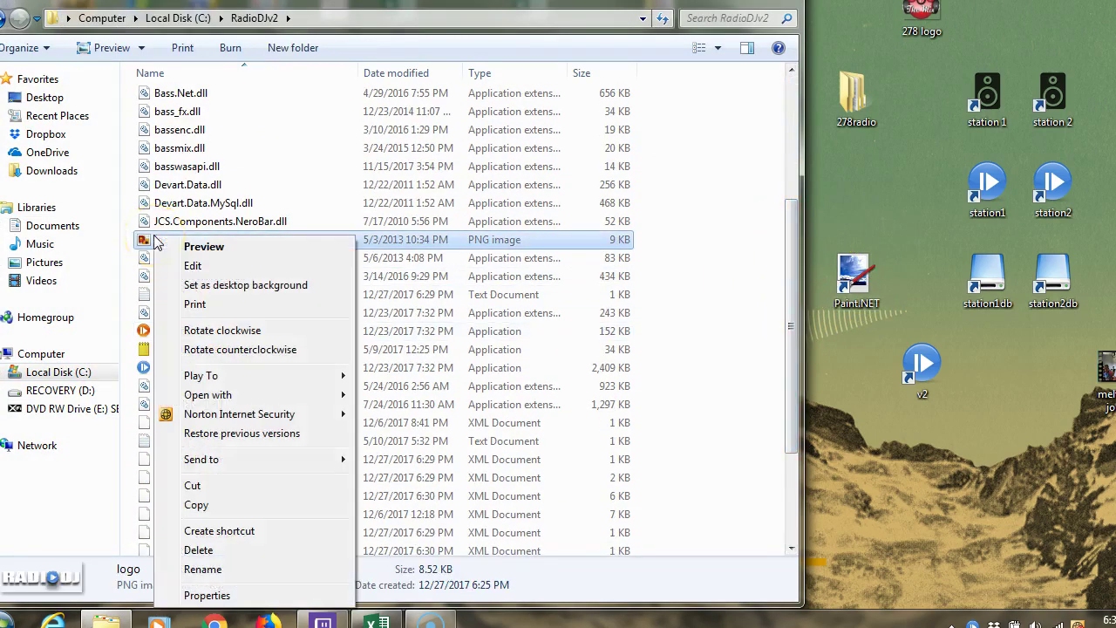
click(200, 551)
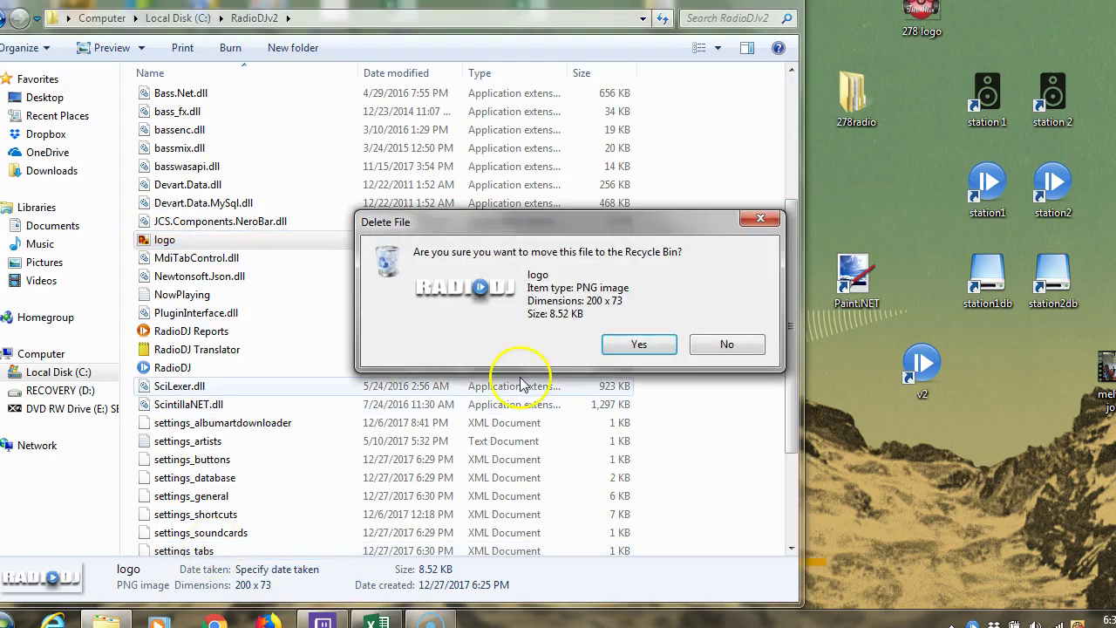
click(616, 350)
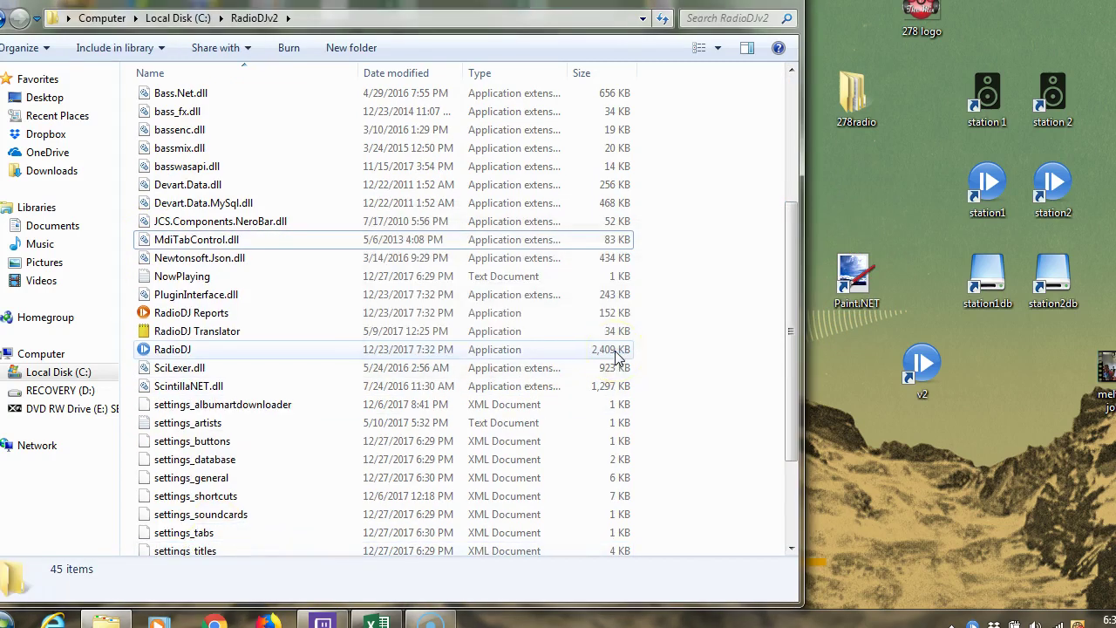
click(922, 26)
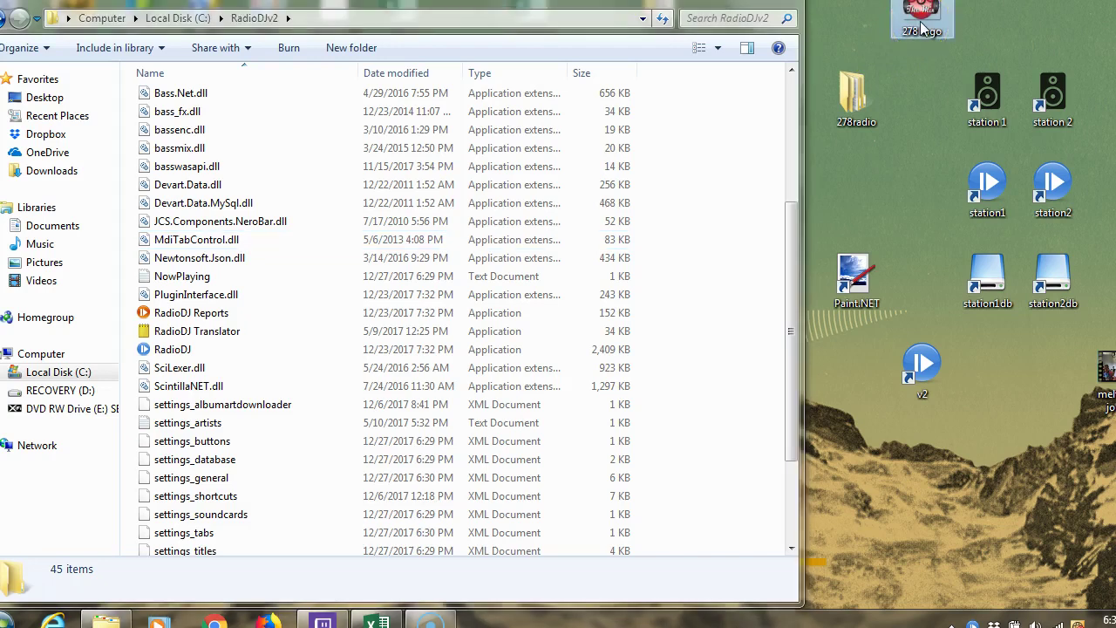
Move the '278 logo' image from the desktop into RadioDJv2 and rename it 'logo'
drag(922, 26, 305, 397)
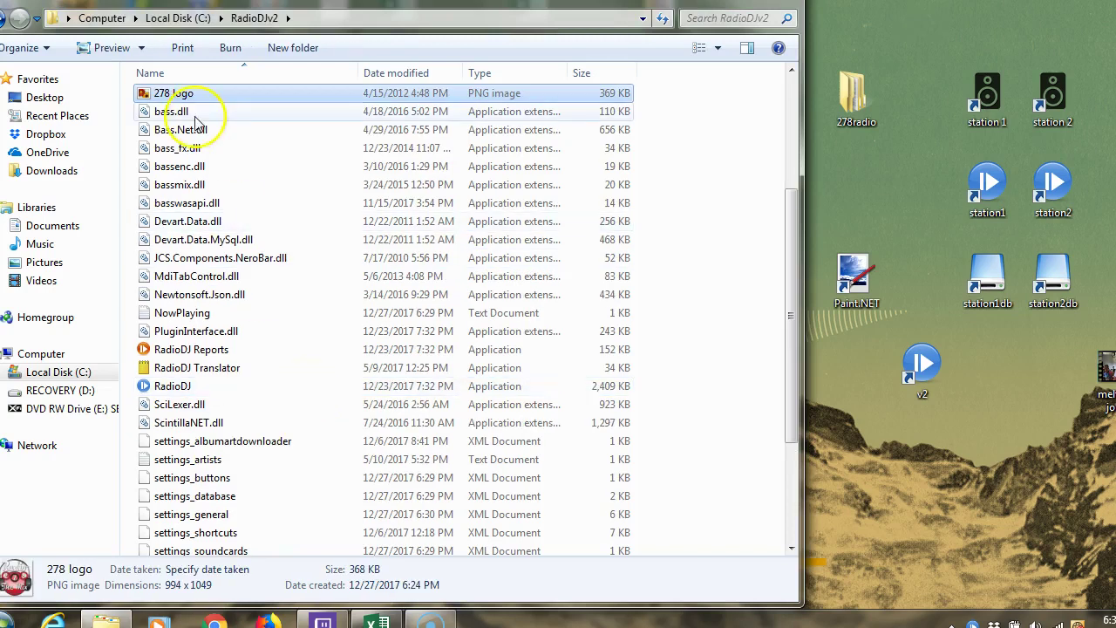
click(186, 102)
right_click(186, 102)
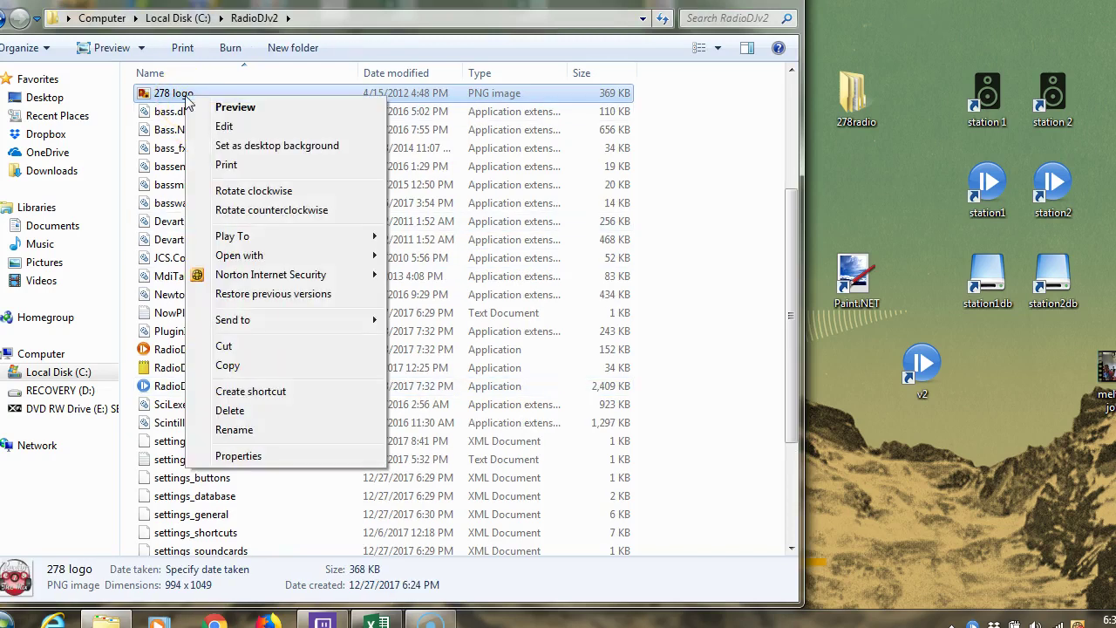
click(249, 432)
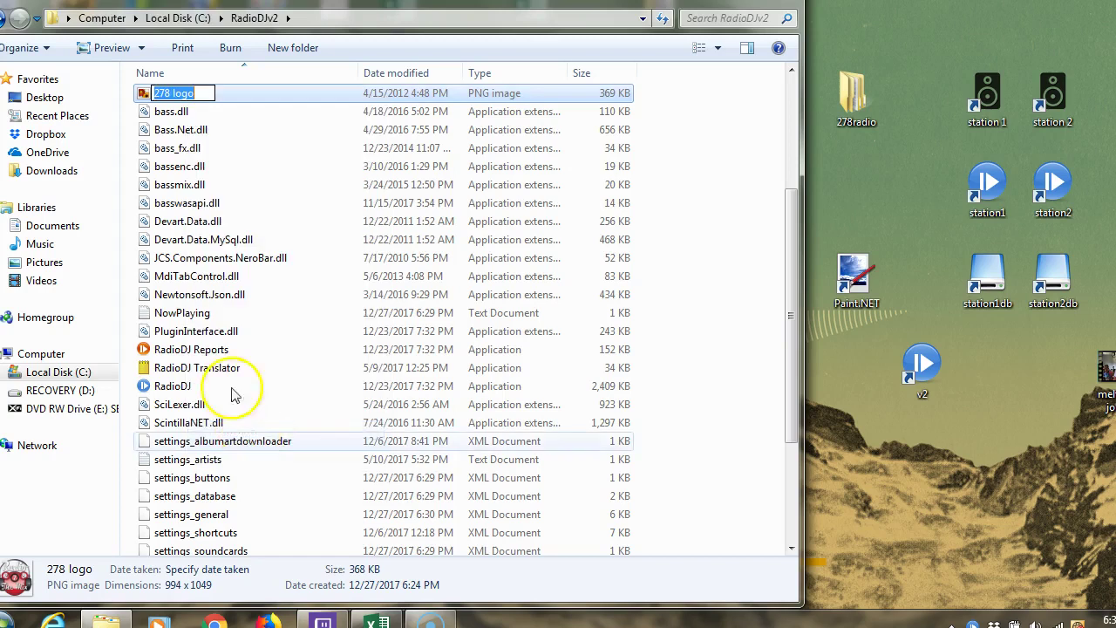
drag(171, 92, 144, 98)
key(Delete)
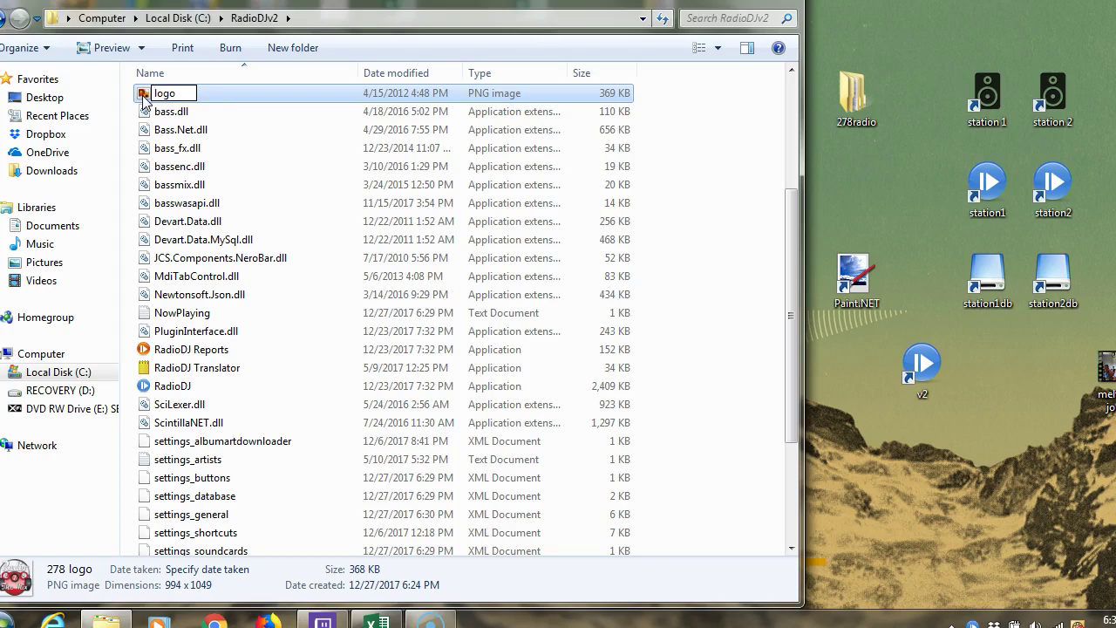
key(Return)
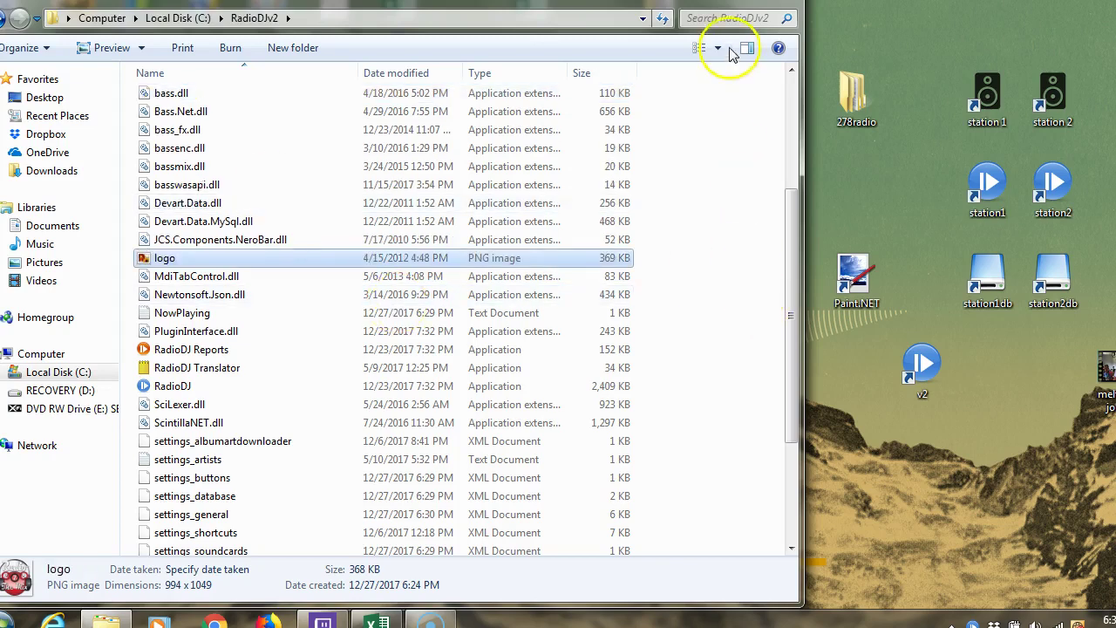
key(super+d)
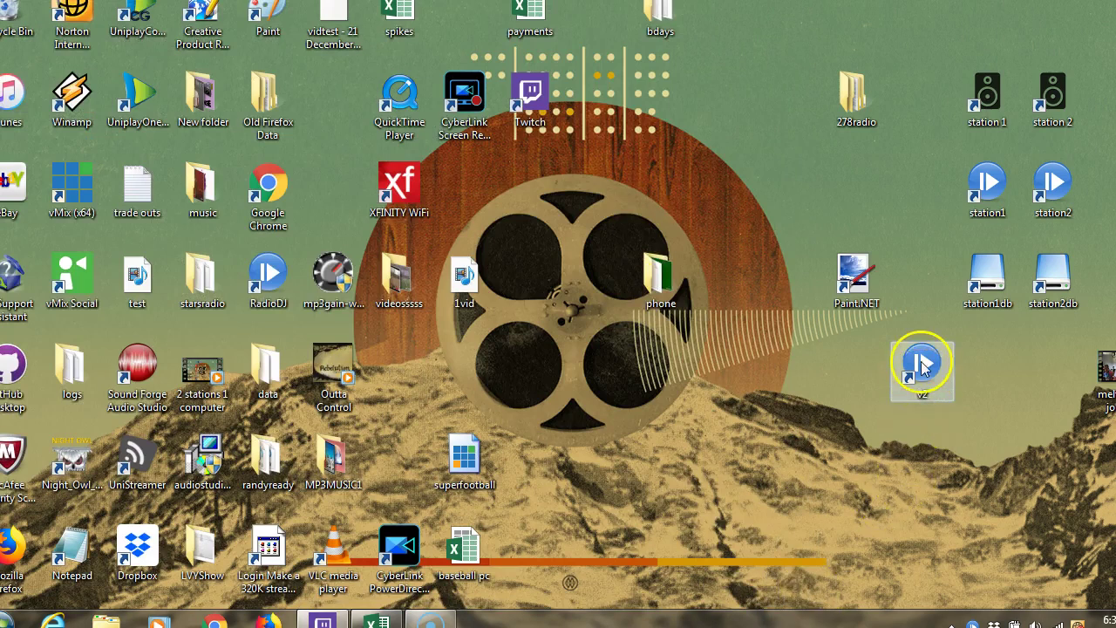
Relaunch RadioDJ from the v2 desktop shortcut to load the custom station logo
click(923, 384)
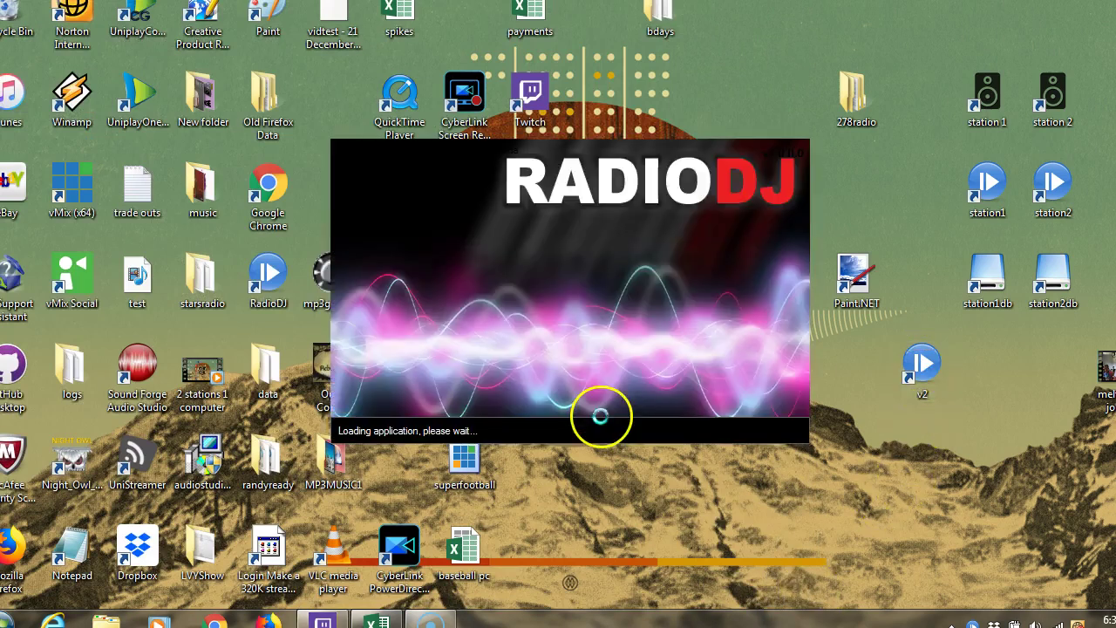